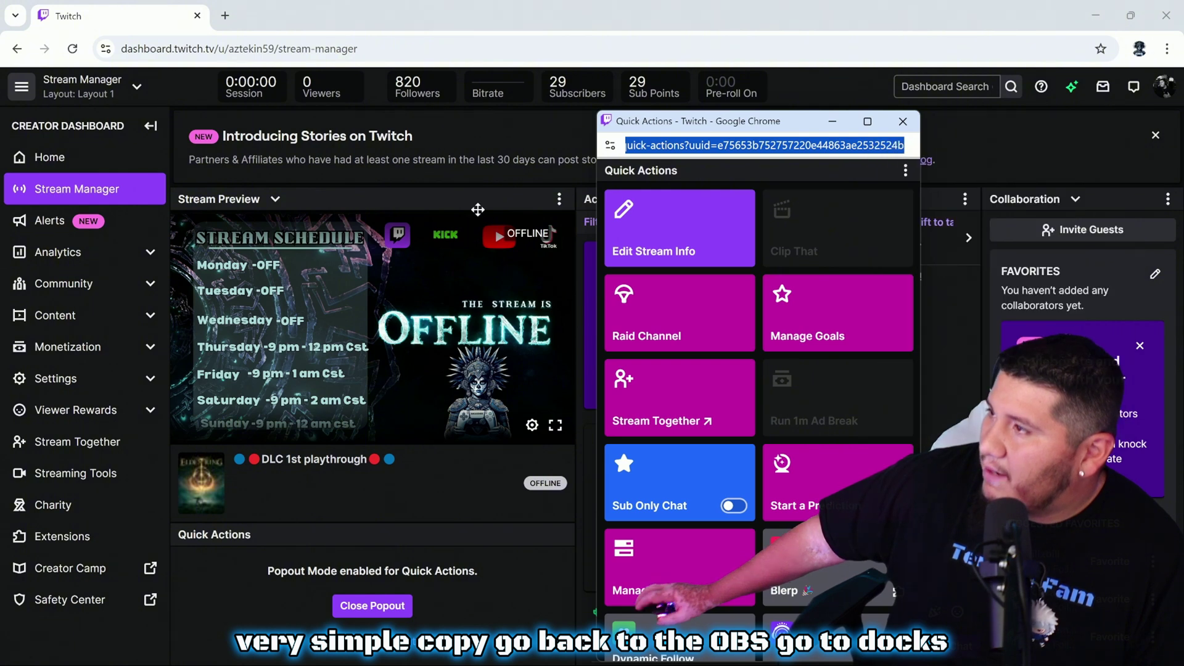
Switch to OBS and add a custom browser dock named "quk act"
key(alt+Tab)
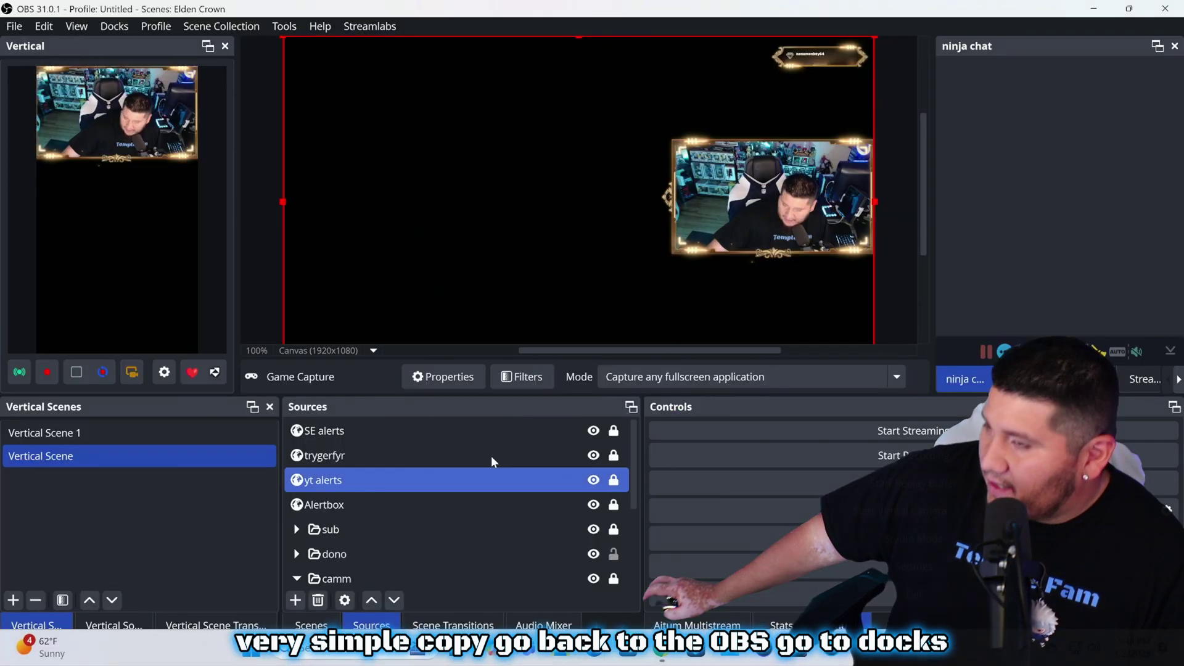
click(114, 26)
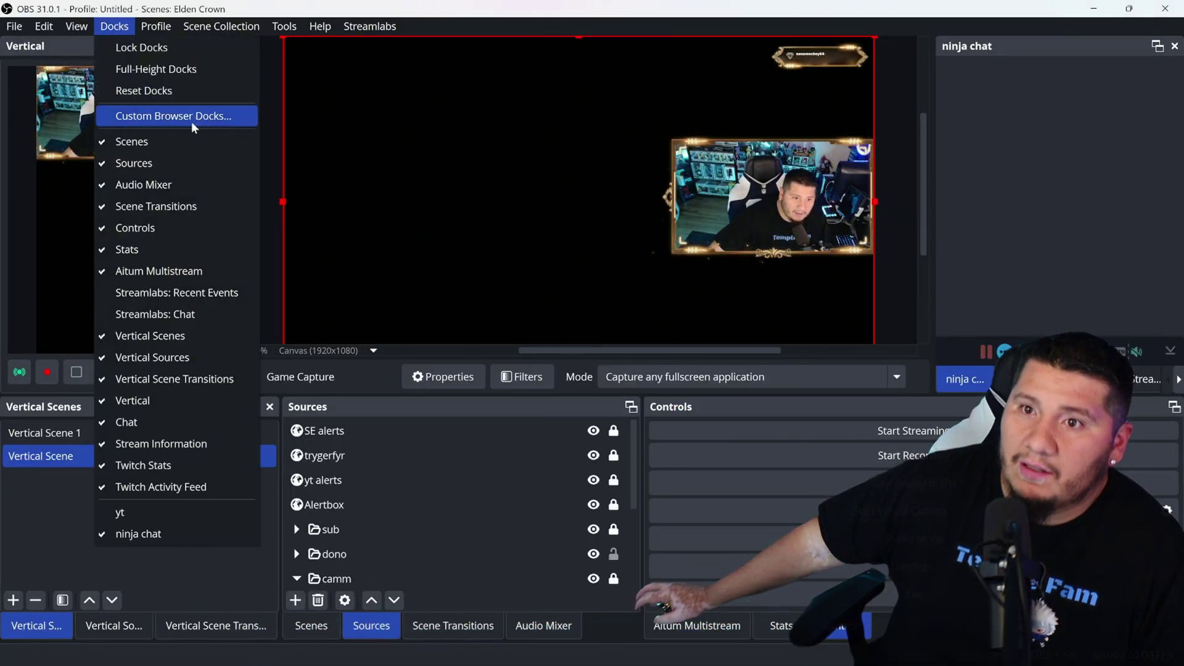
click(192, 123)
double_click(359, 315)
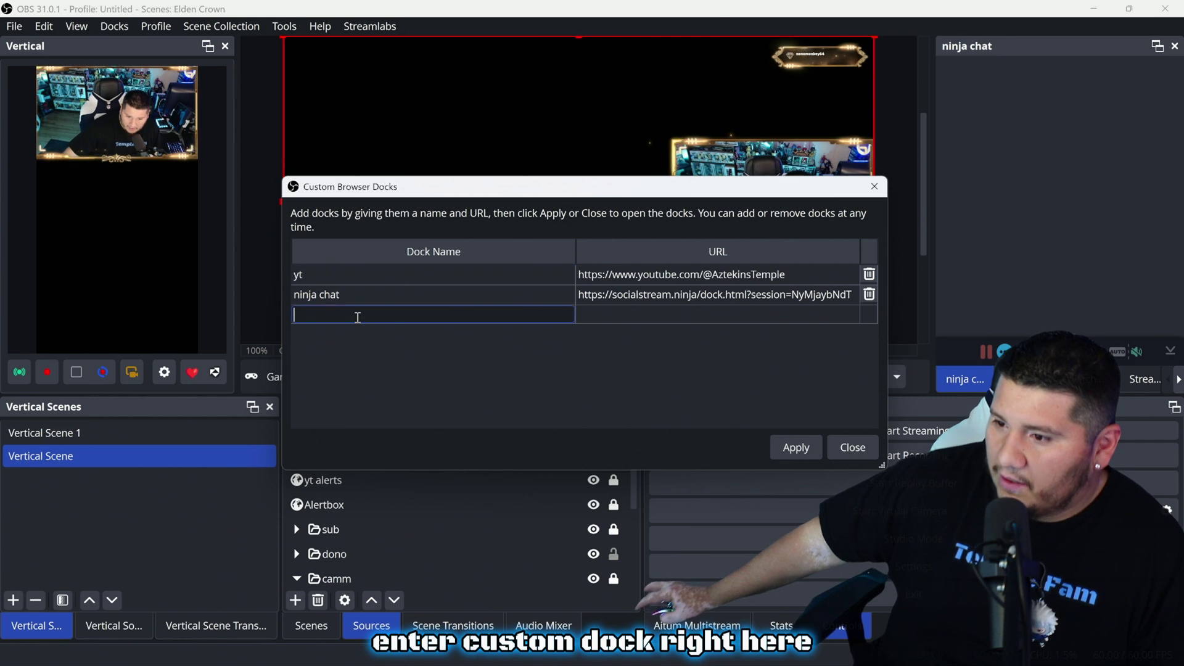
text(qu)
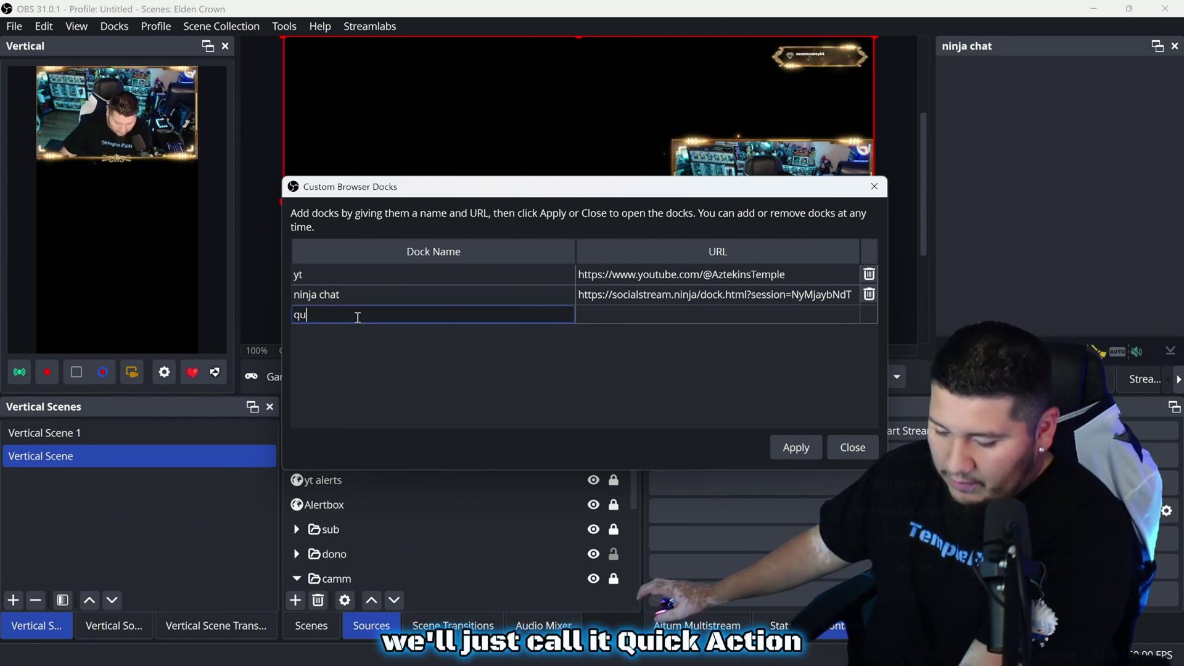
text(k )
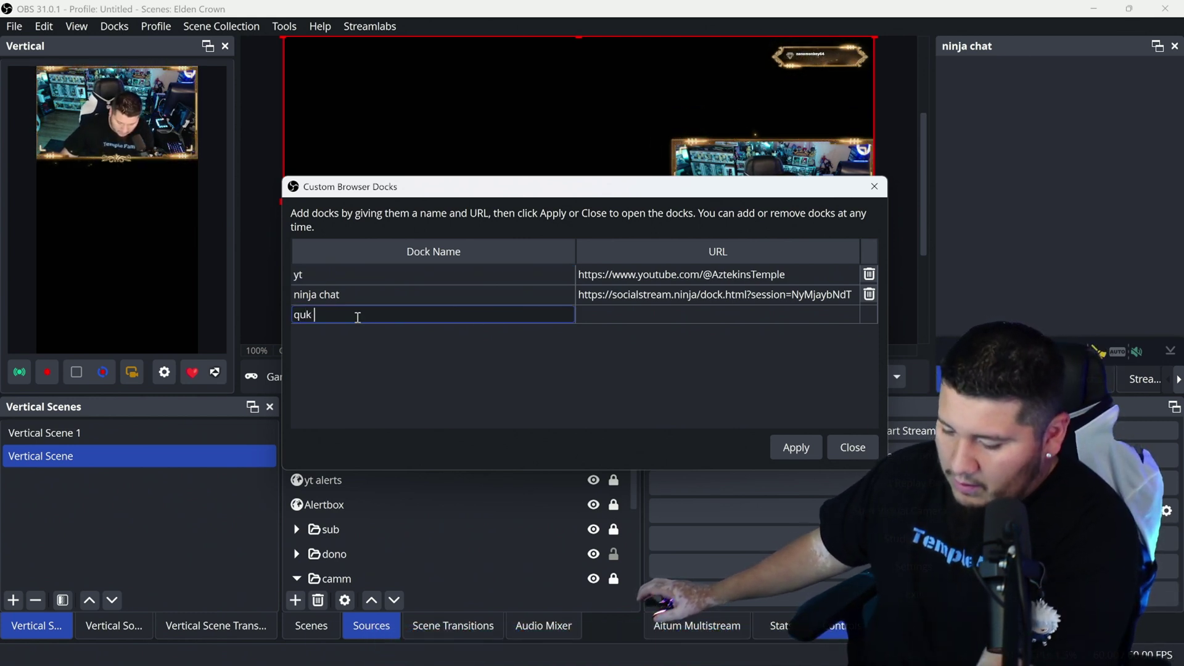
text(act)
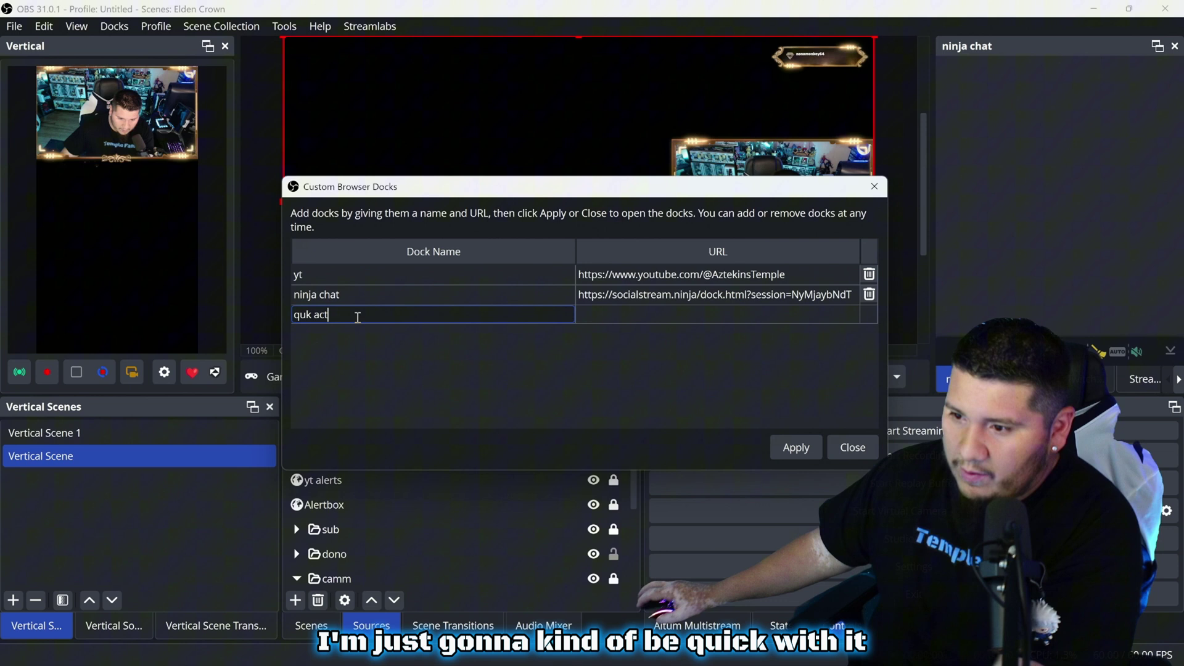
Paste the copied Twitch Quick Actions URL as the address of the quk act dock and apply it
double_click(663, 316)
right_click(655, 317)
click(705, 418)
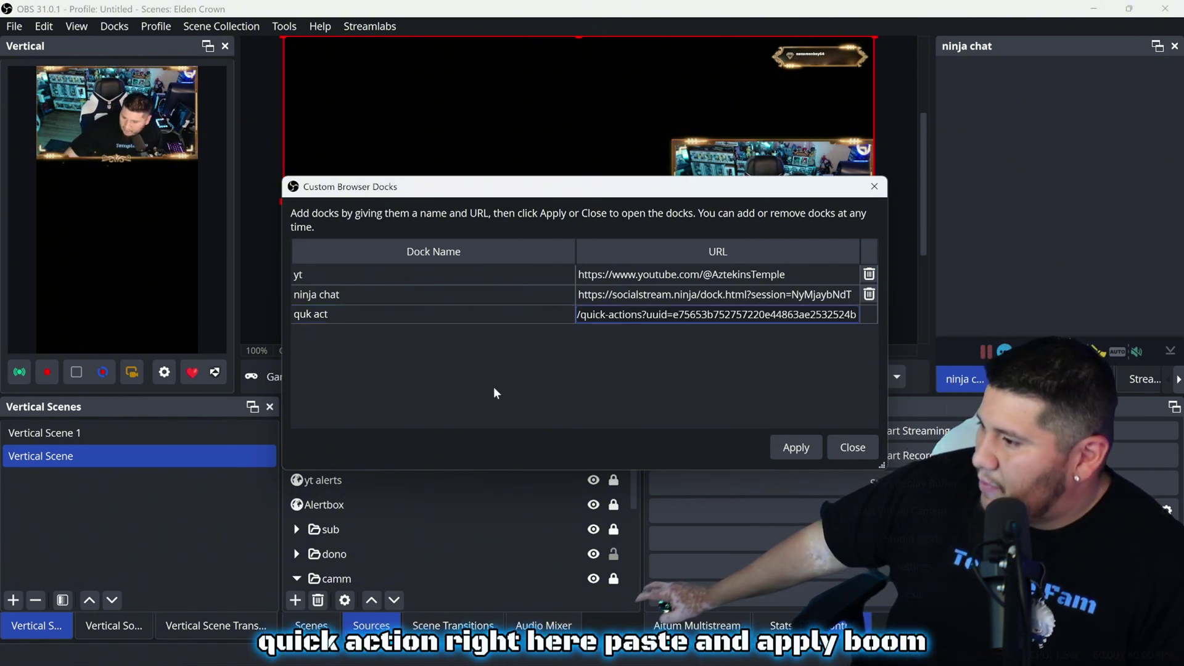
click(805, 451)
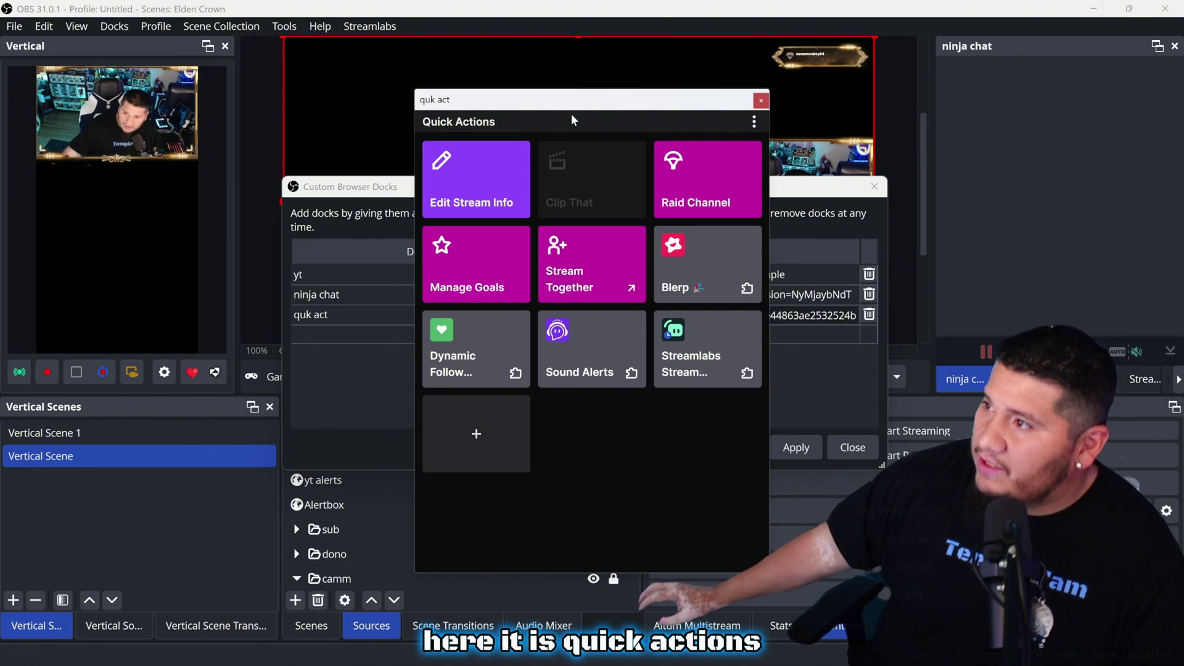
Close the custom browser docks settings and dock the floating quk act window into the Controls area beside Sources
drag(565, 109, 571, 318)
click(812, 380)
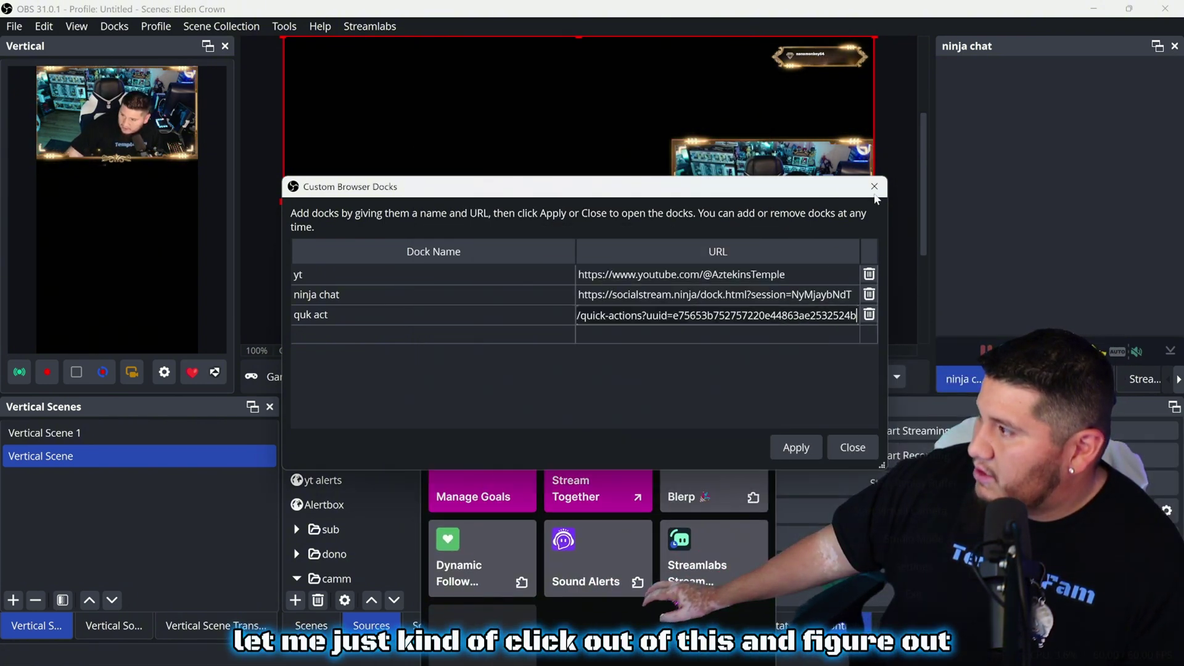
click(853, 447)
drag(571, 320, 435, 274)
click(886, 299)
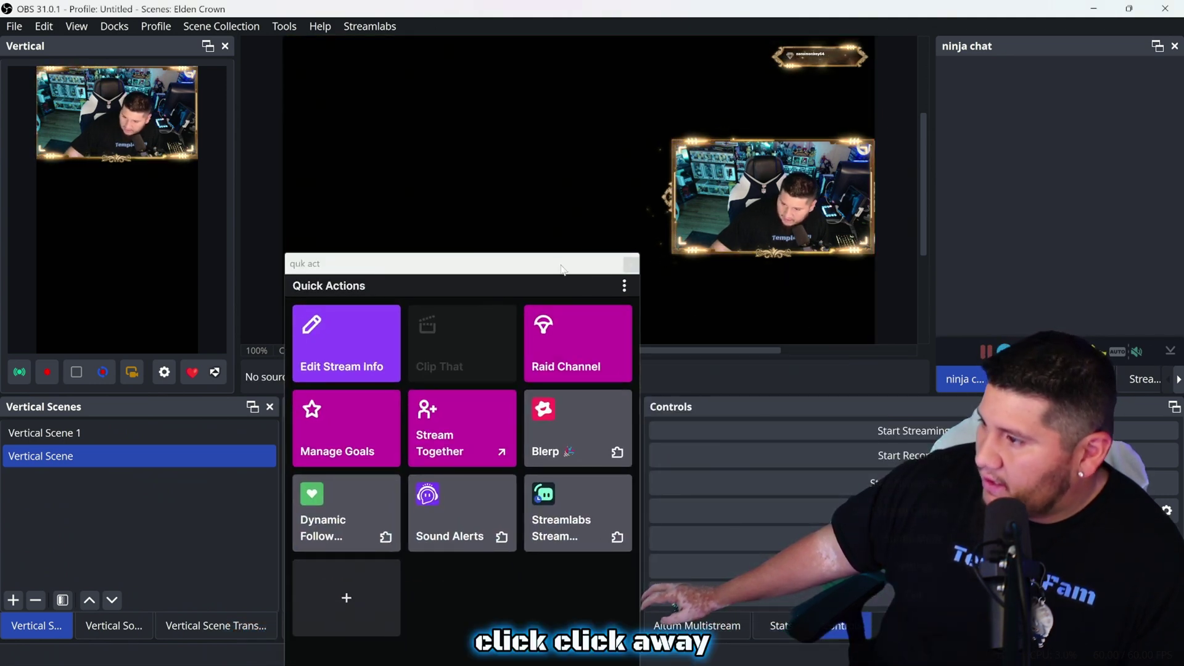
drag(611, 263, 709, 469)
scroll(554, 504, down, 1)
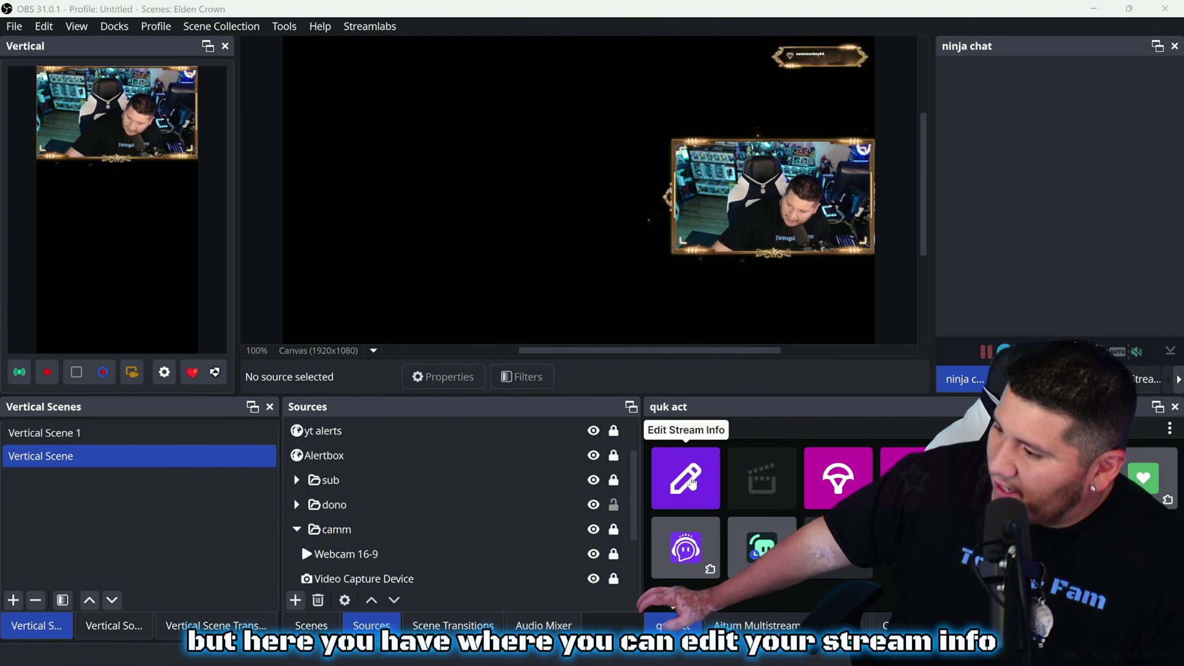
View the Edit Stream Info quick action alongside the built-in Stream Information dock, and close the Edit Stream Info form
click(692, 483)
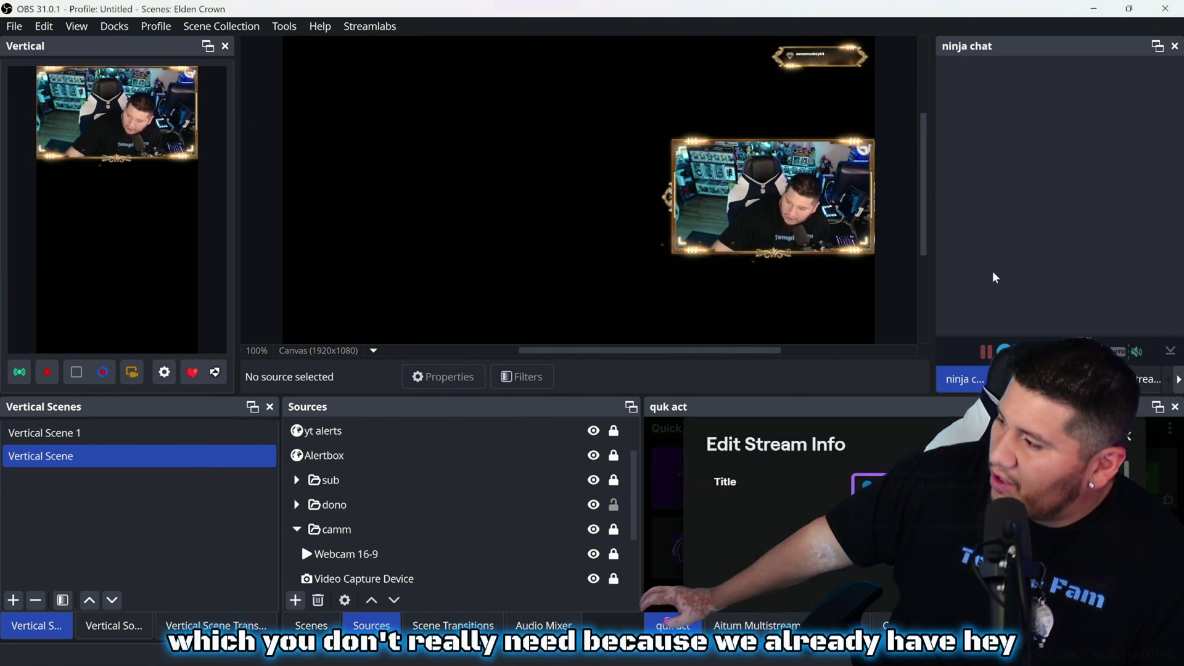
click(1057, 378)
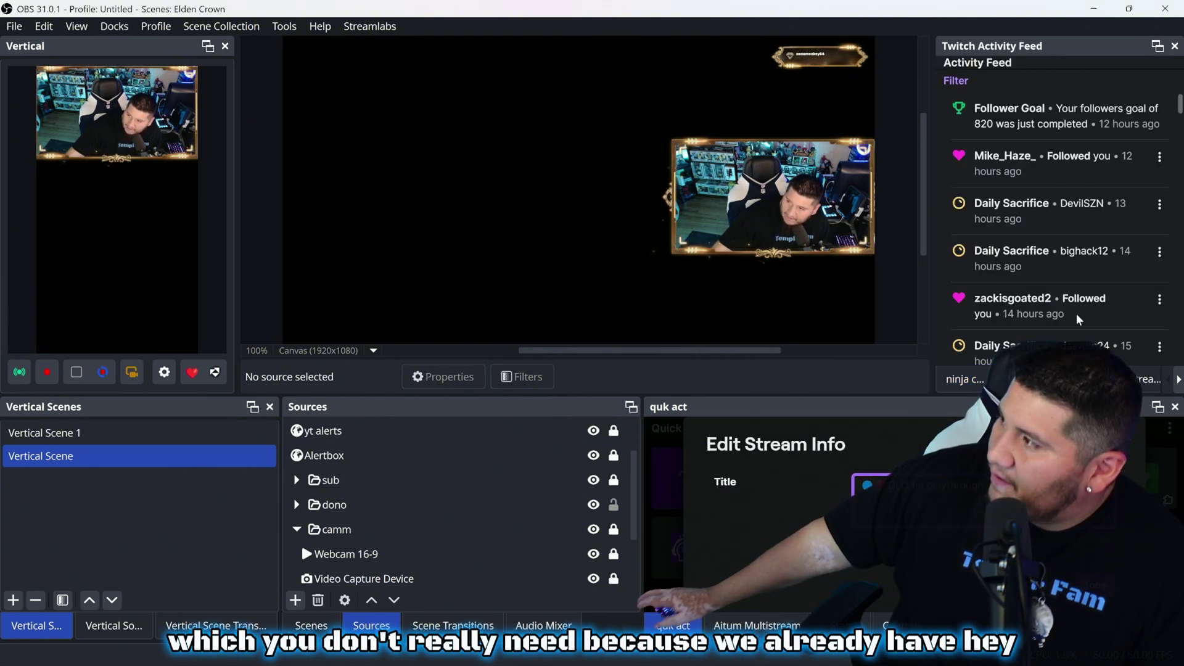
click(1085, 379)
click(1177, 380)
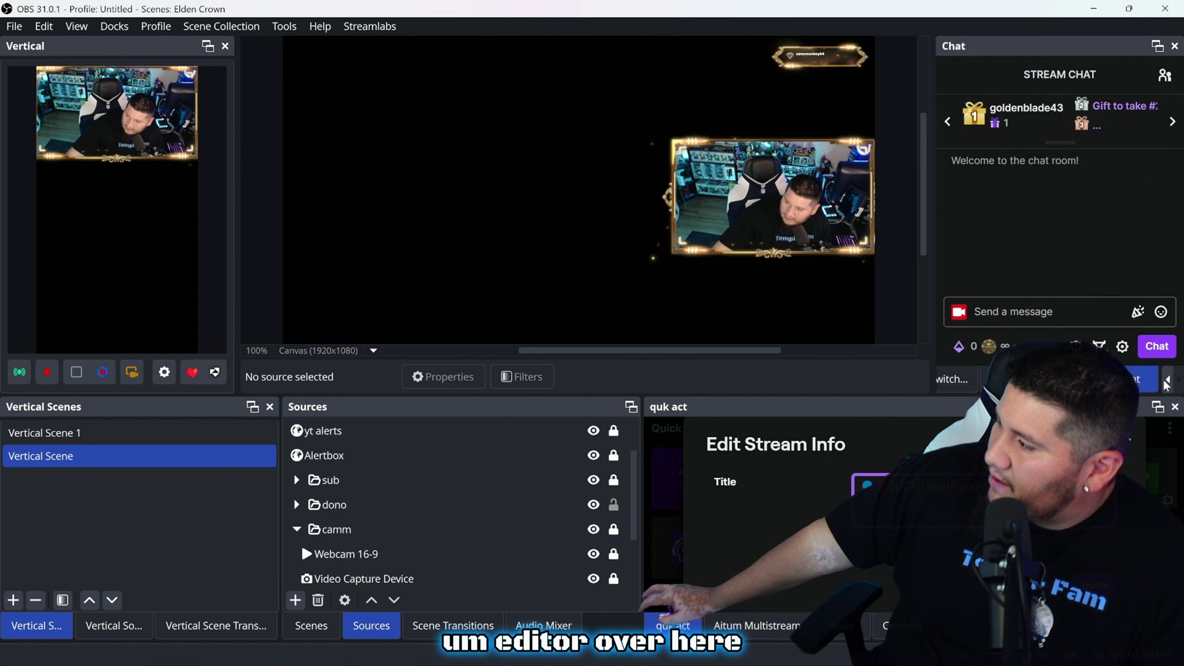
click(1177, 380)
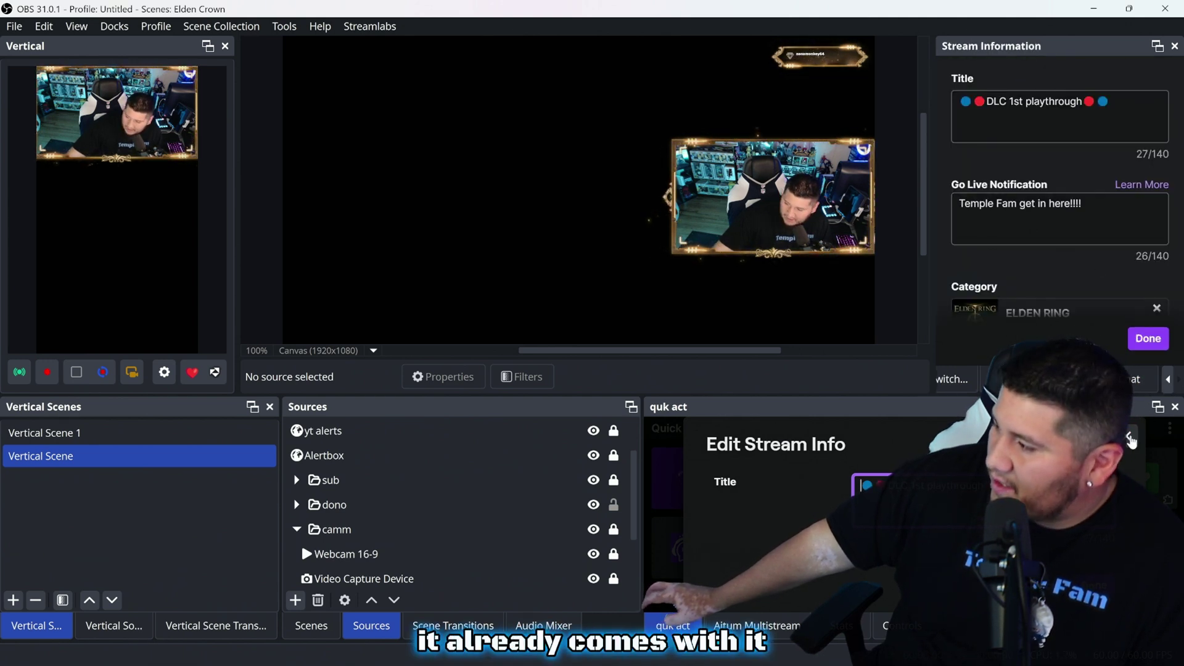
click(1130, 443)
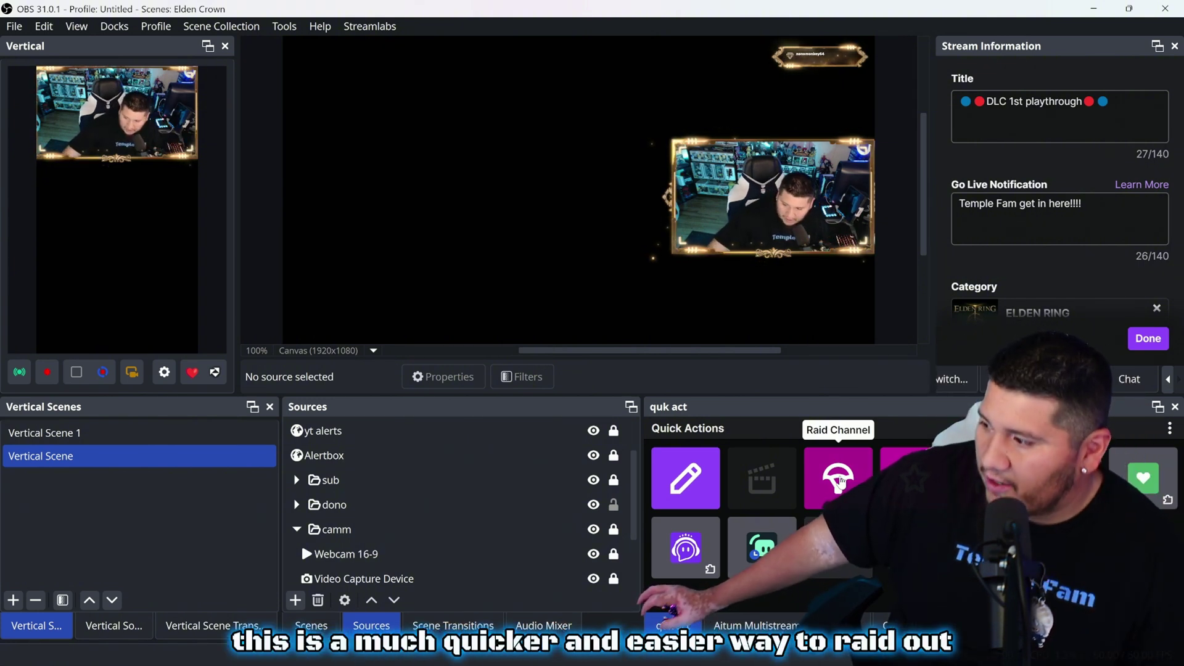
Open the Raid Channel quick action, enlarge its window, and browse the suggested live channels
click(840, 482)
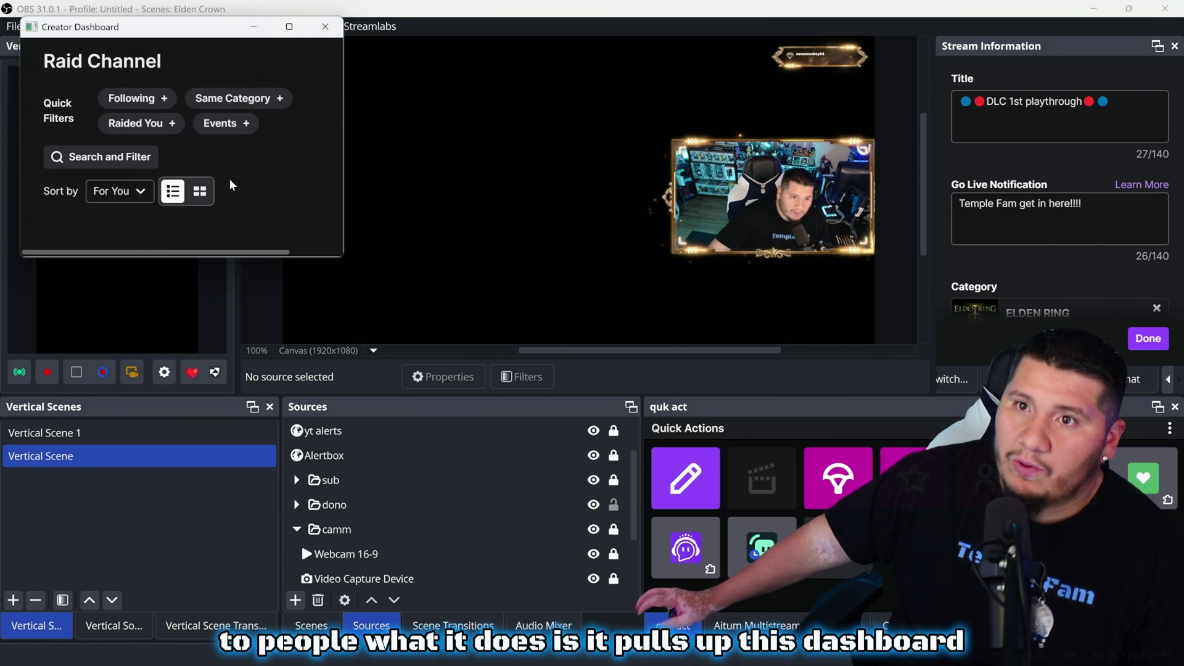
drag(166, 33, 283, 143)
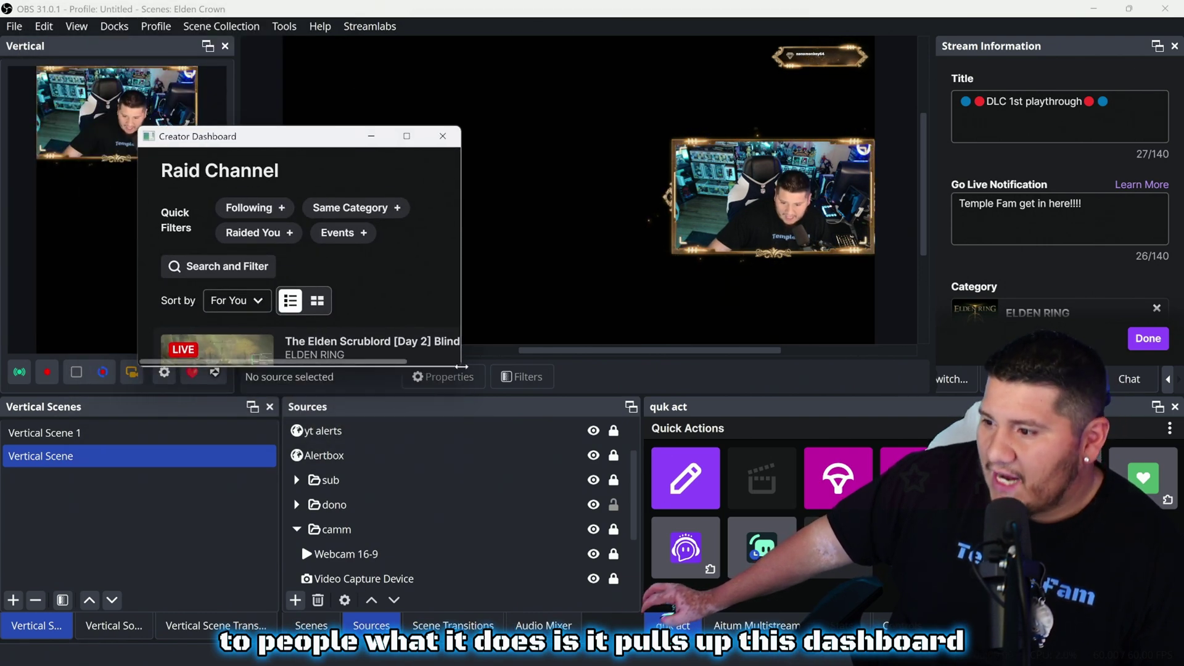
drag(461, 366, 882, 525)
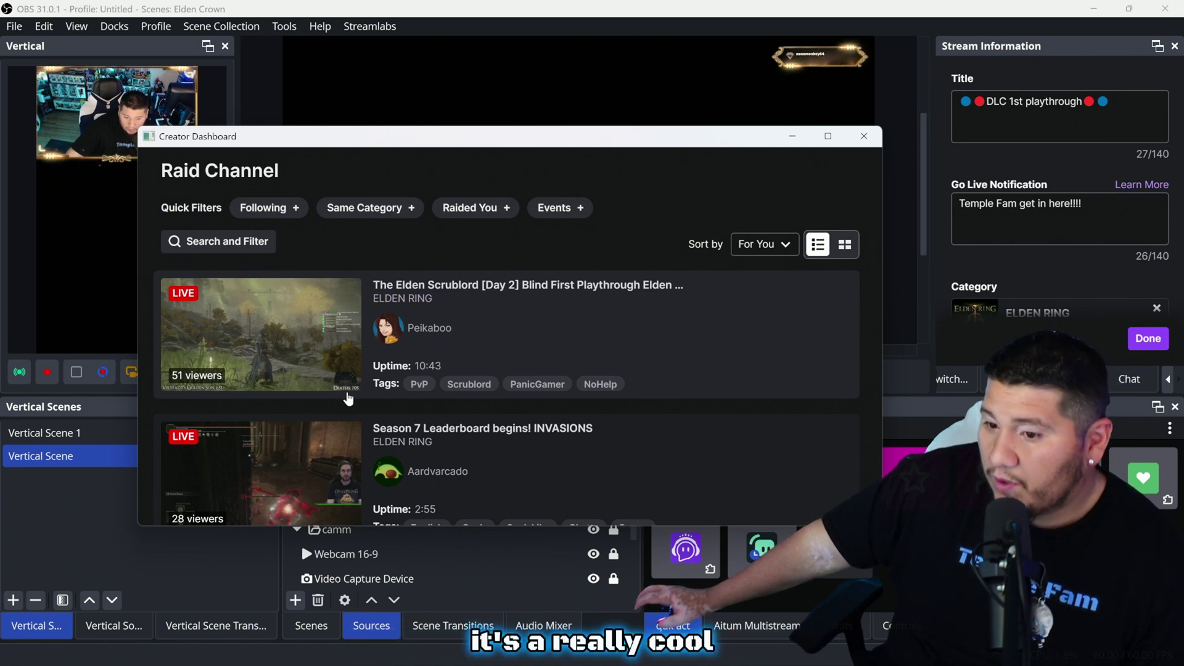
scroll(355, 414, down, 1)
scroll(354, 414, down, 2)
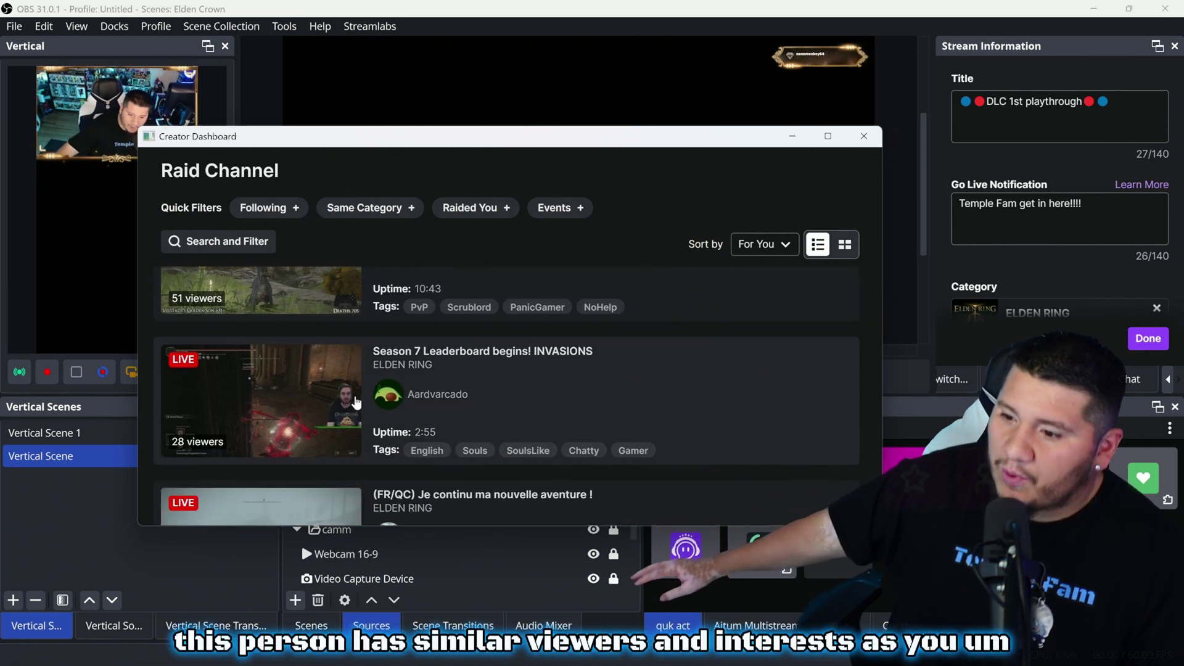
scroll(378, 420, up, 2)
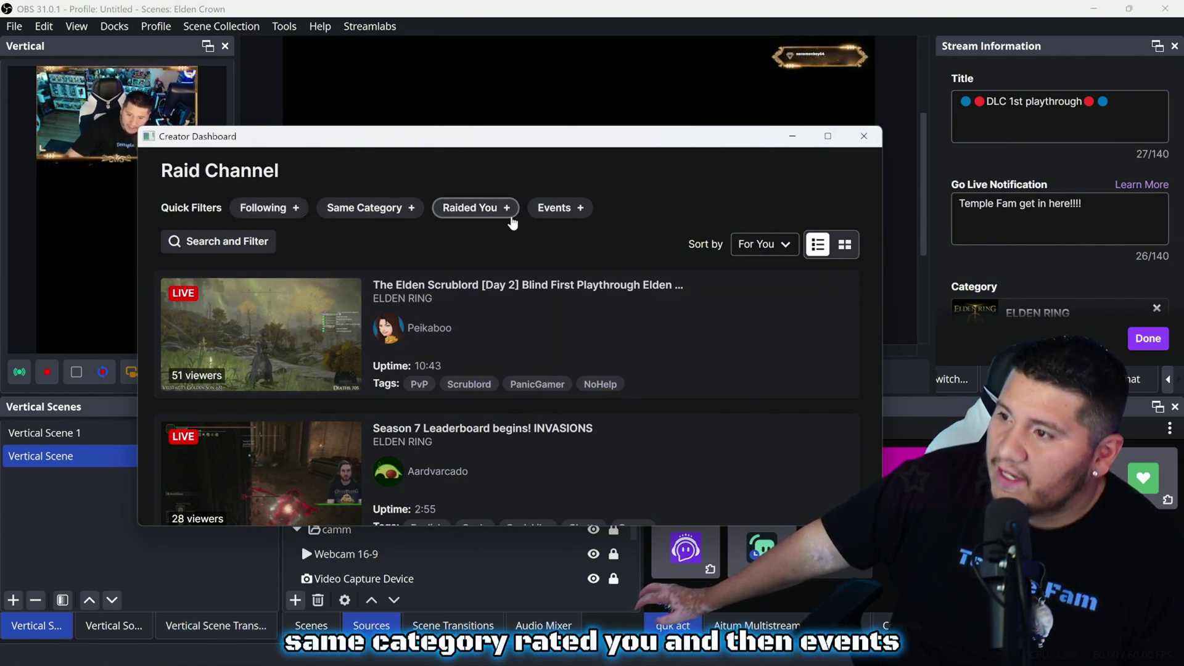
Try the Raided You, Same Category and Following quick filters on the raid channels, and remove them all
click(473, 209)
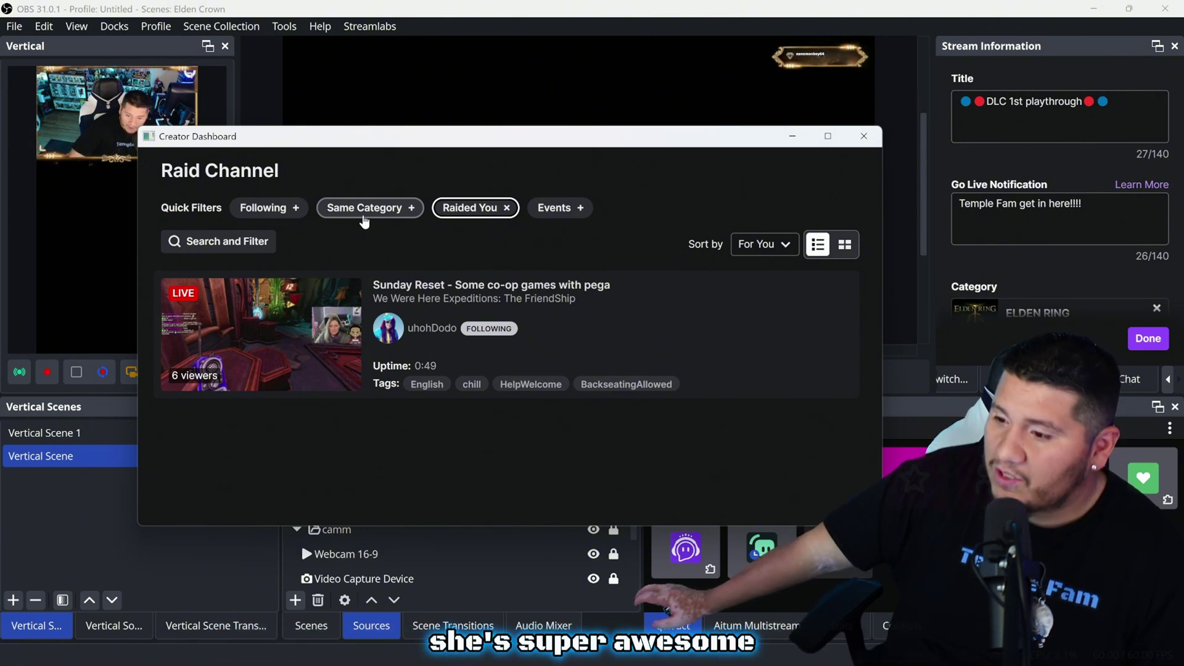
click(368, 216)
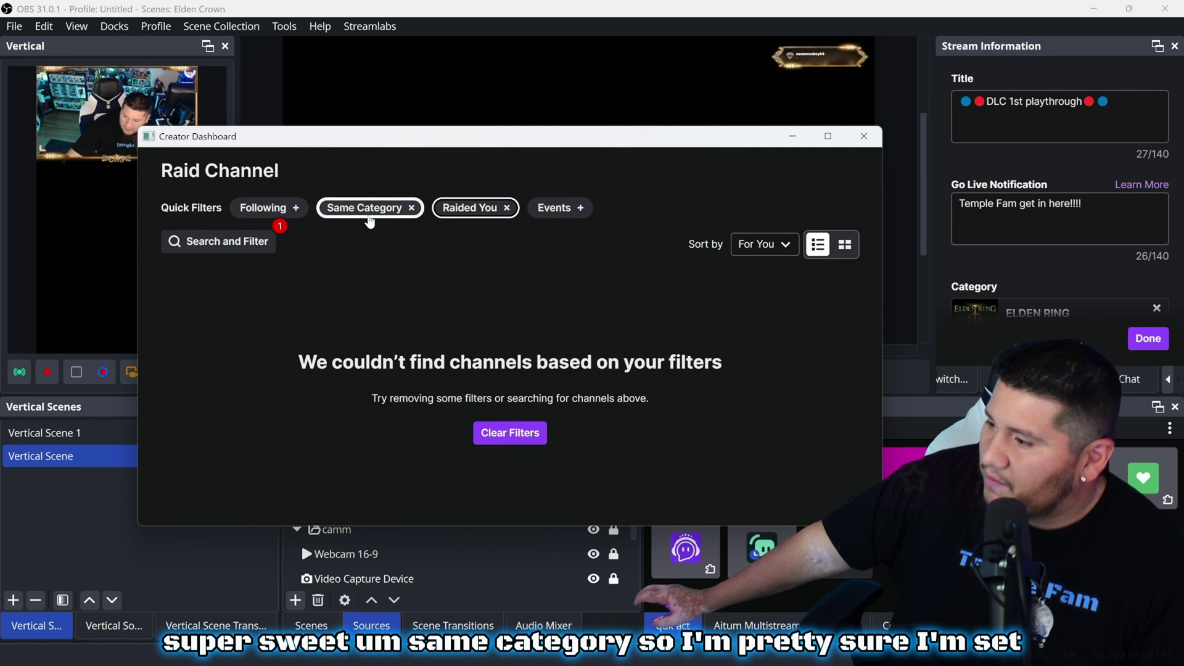
click(271, 209)
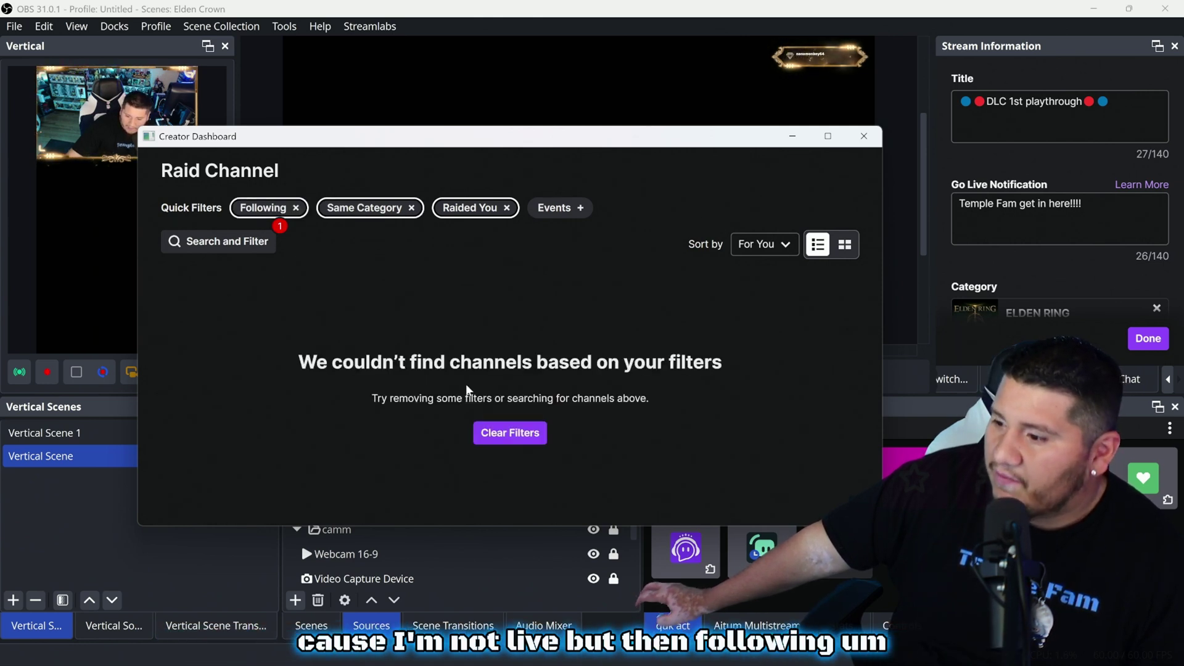
click(293, 212)
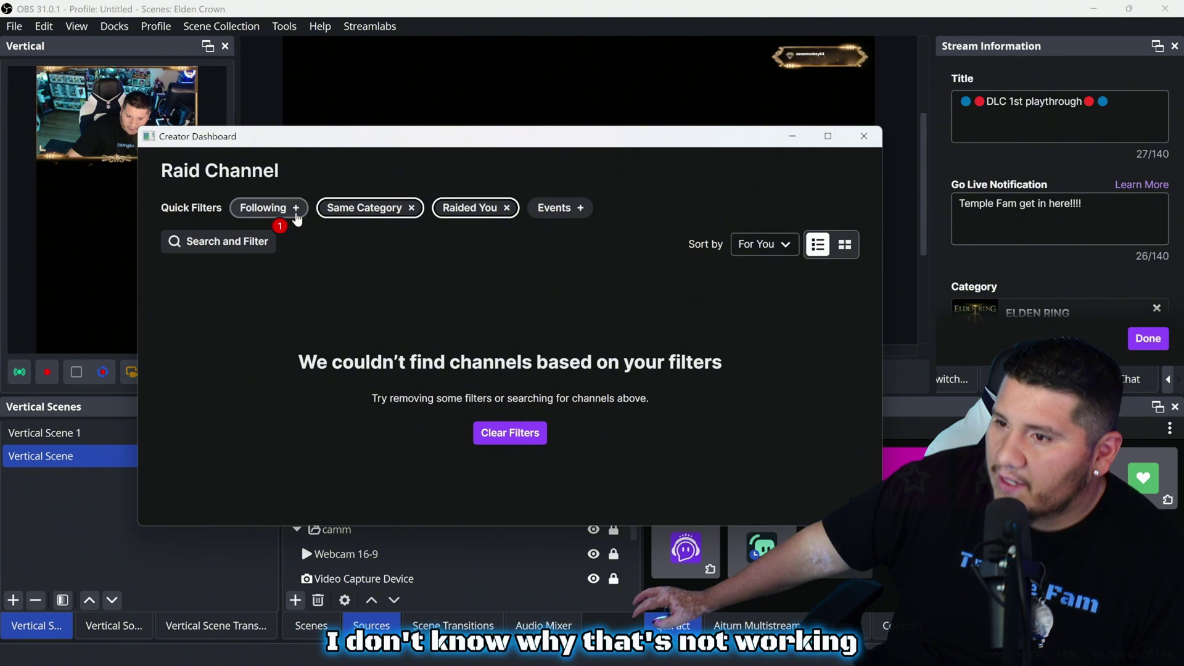
click(409, 208)
click(506, 208)
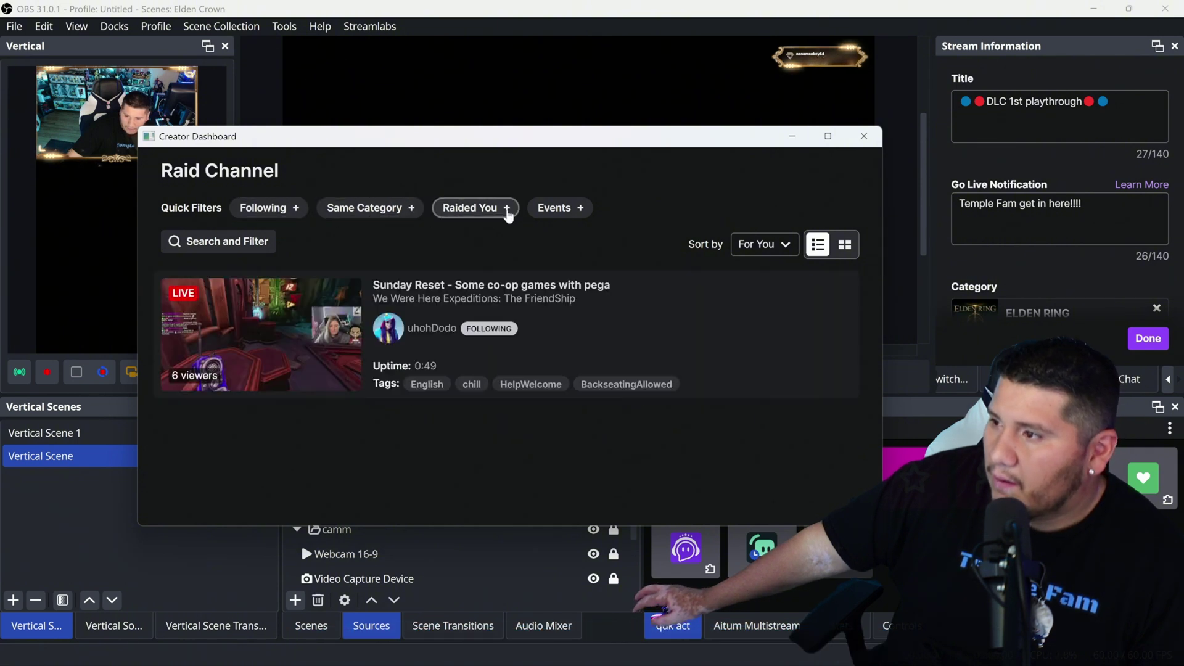
Filter the raid channels by Following and browse the followed live channels
click(265, 210)
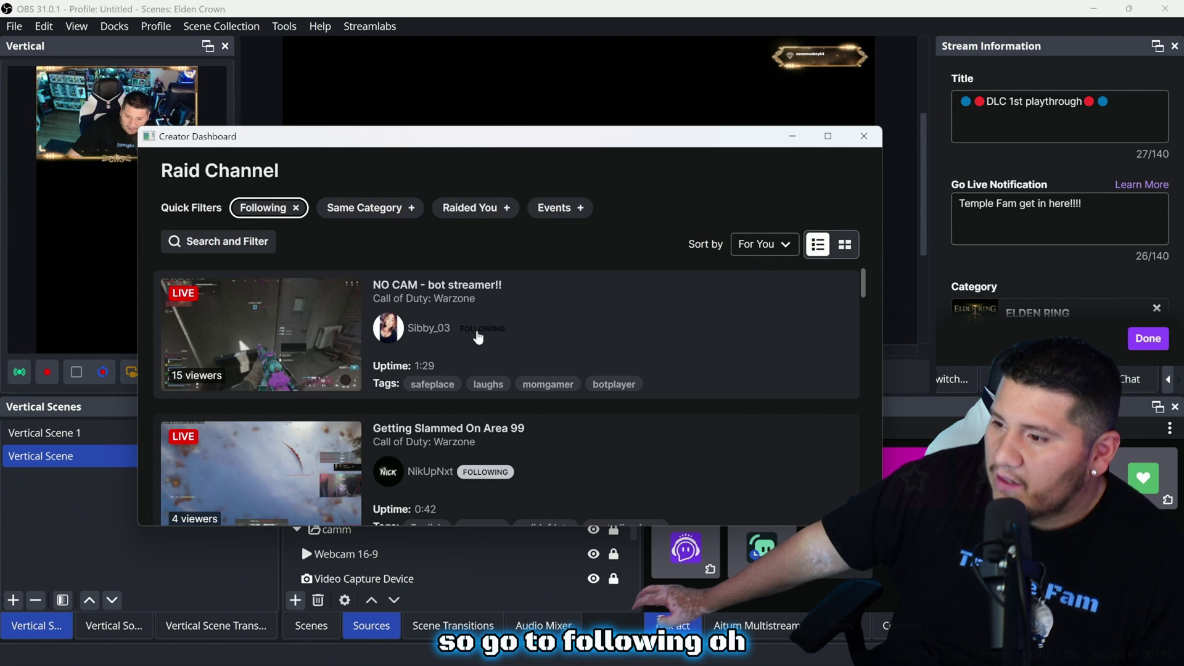
scroll(620, 388, down, 1)
scroll(620, 389, down, 5)
scroll(543, 362, up, 5)
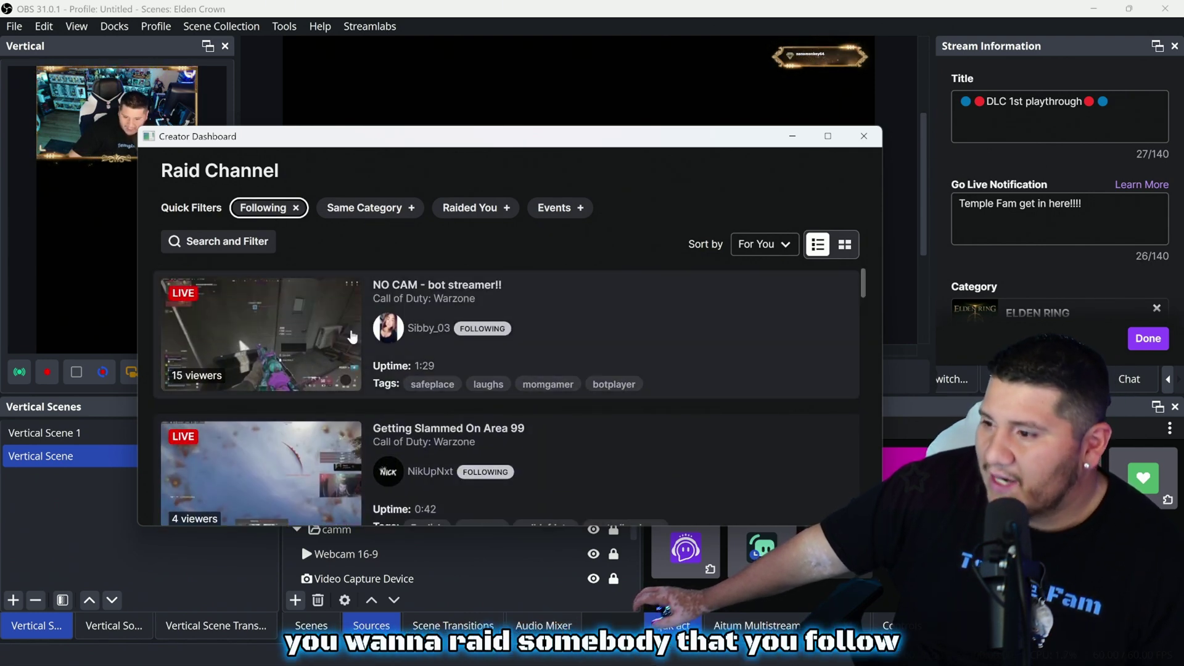
scroll(616, 346, down, 3)
scroll(632, 365, up, 3)
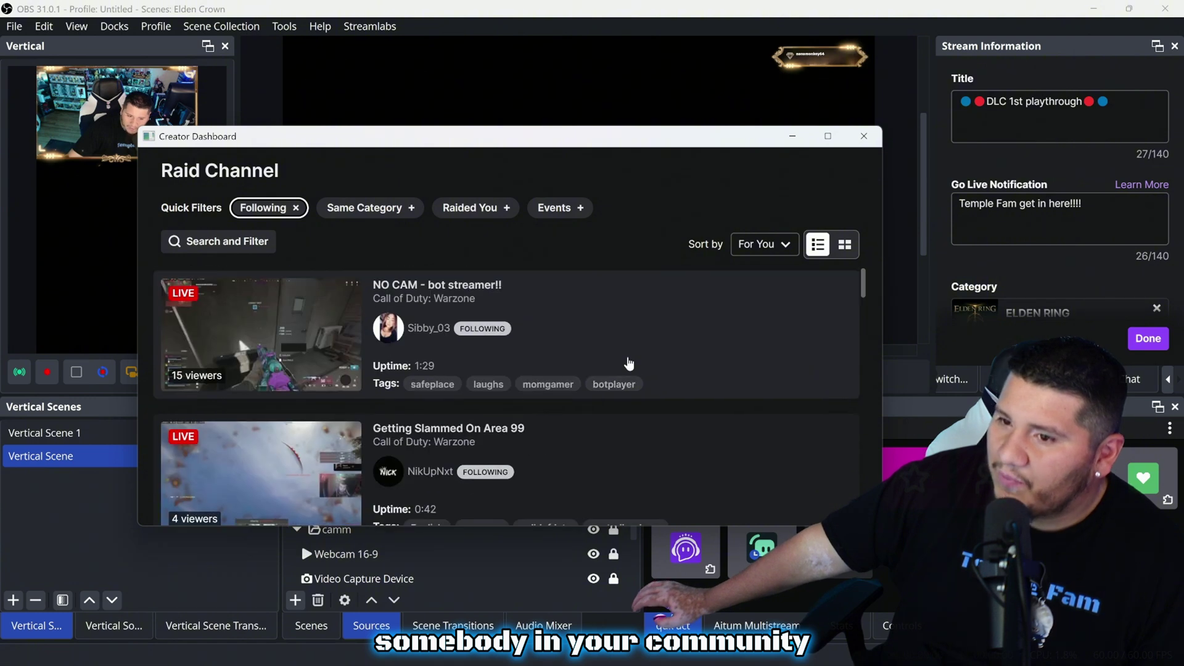
scroll(627, 364, down, 3)
scroll(627, 365, up, 3)
Preview the first followed channel as a raid target, show the Twitch Chat dock, and close the raid window
click(610, 341)
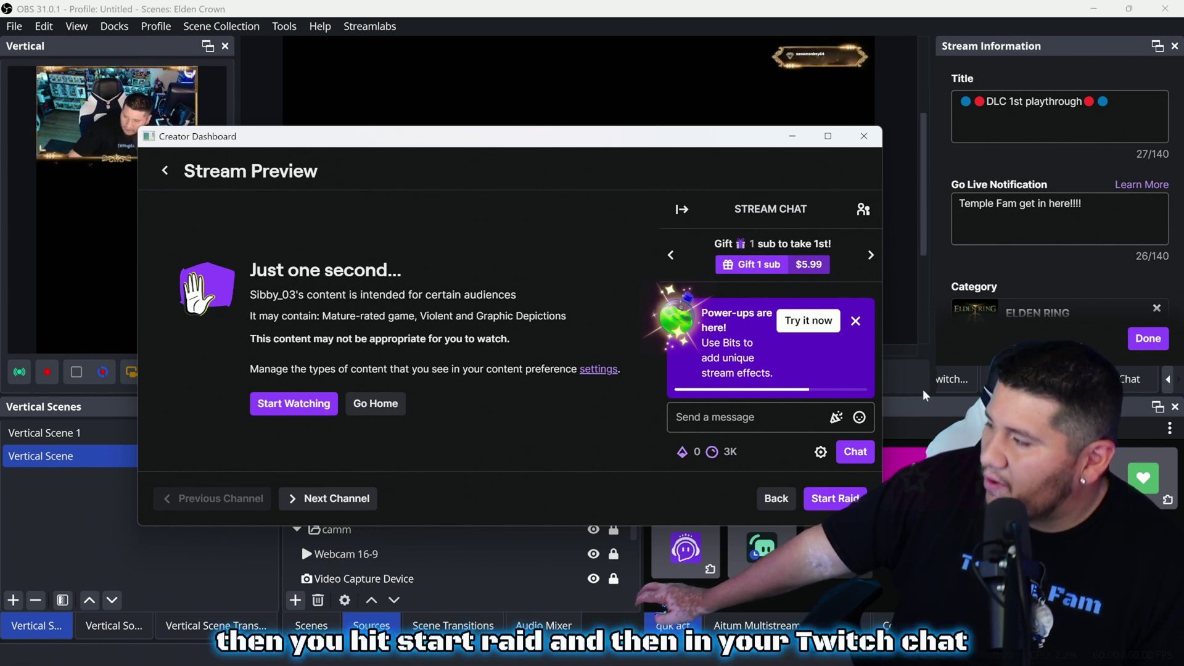
scroll(1158, 383, down, 2)
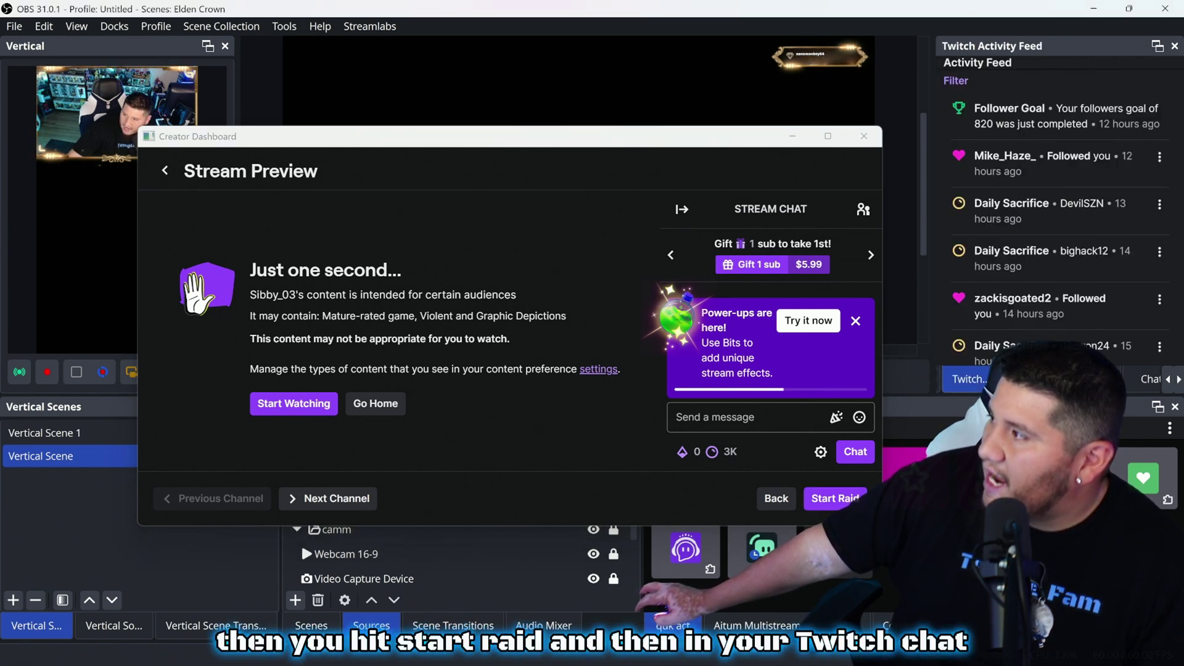
click(1166, 380)
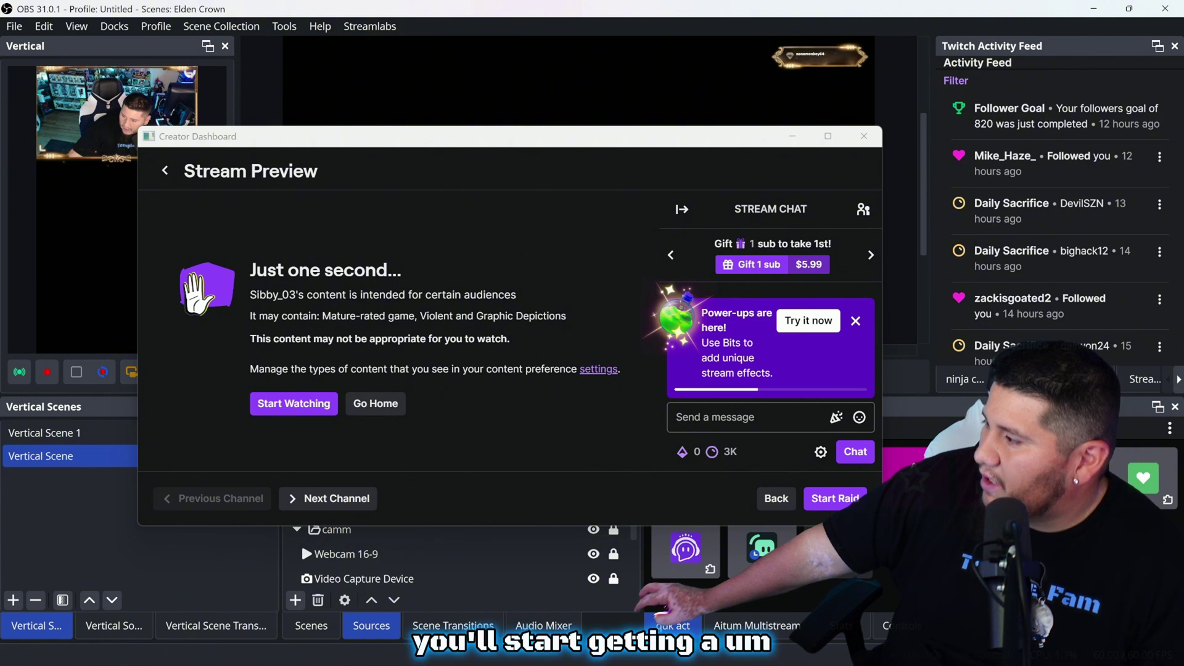
scroll(1141, 379, down, 1)
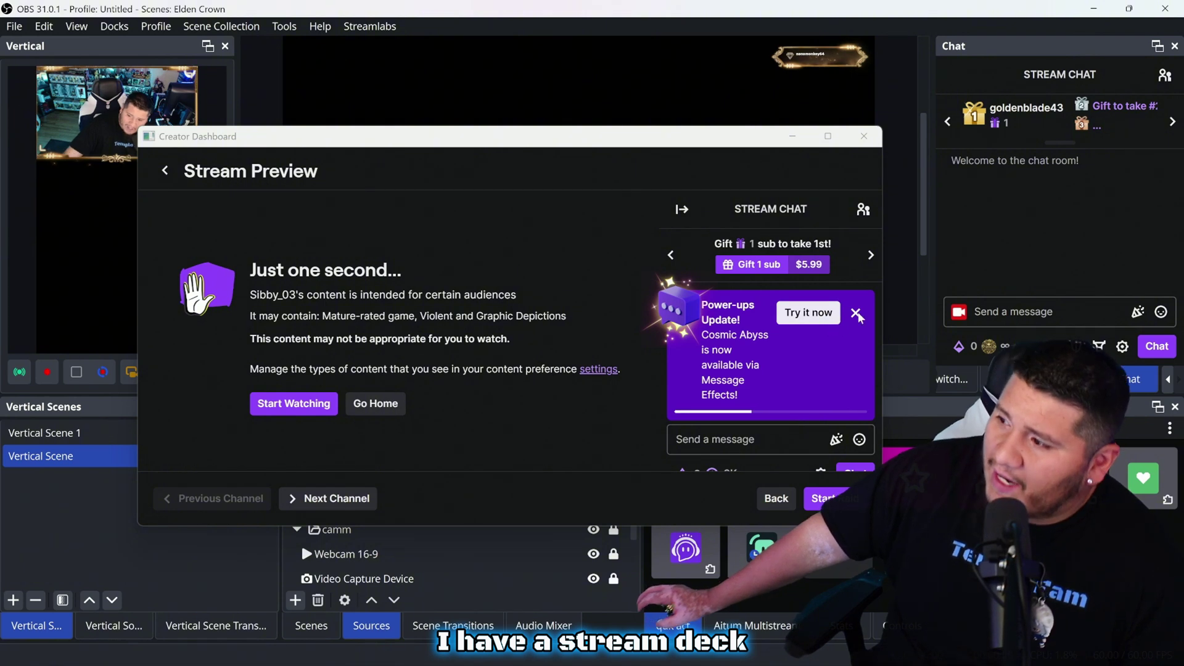
click(875, 141)
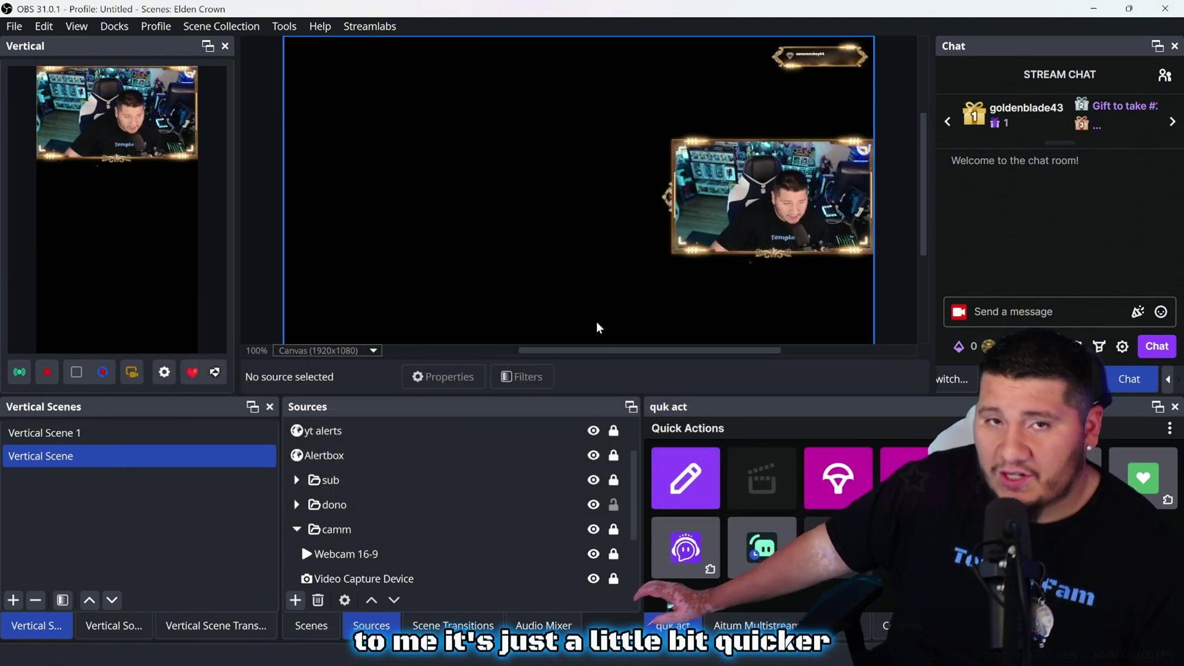
click(565, 439)
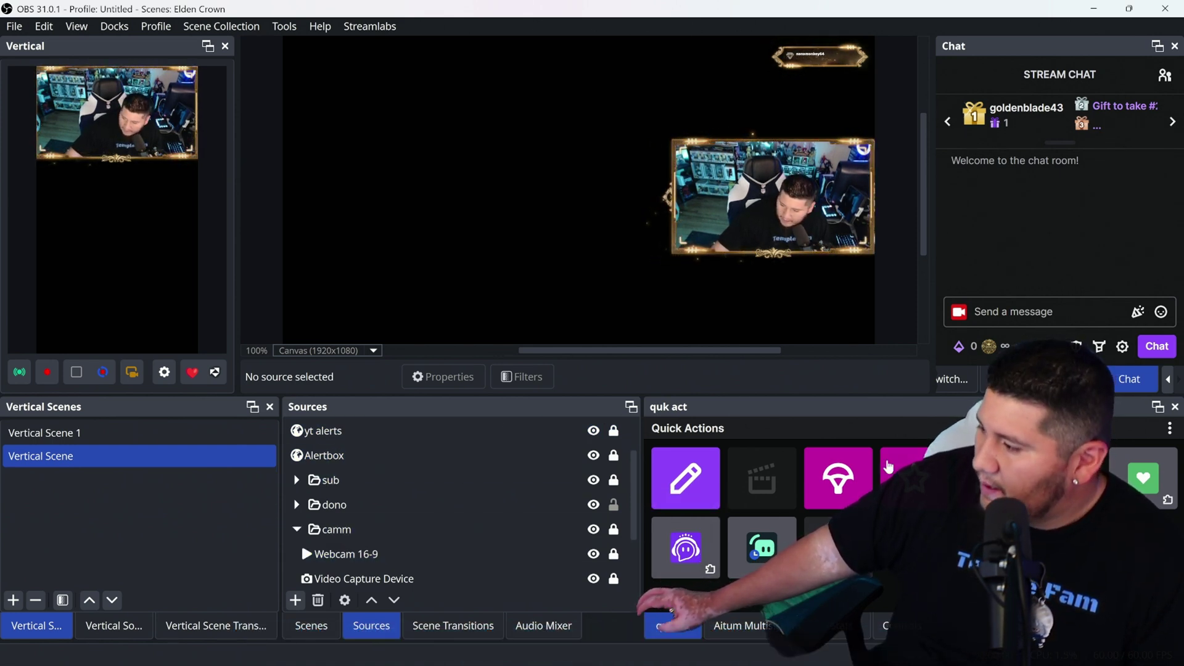
Open the Manage Goals quick action and look through the subscription goal settings
click(915, 472)
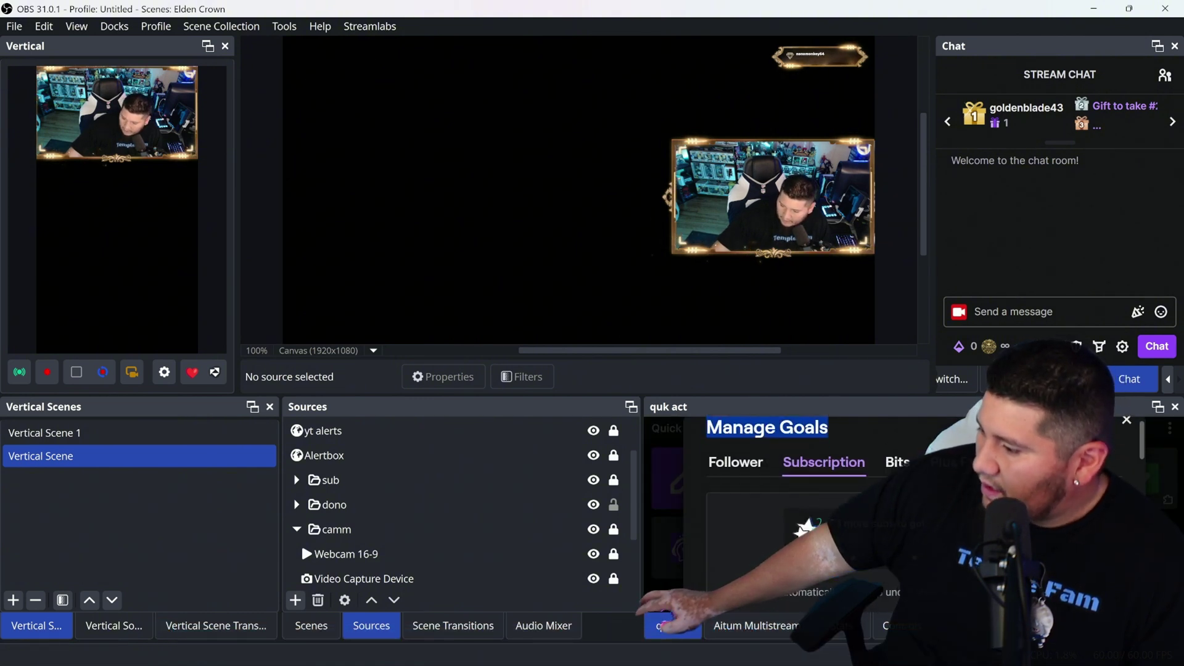
scroll(729, 477, down, 2)
scroll(783, 493, down, 3)
scroll(783, 493, up, 3)
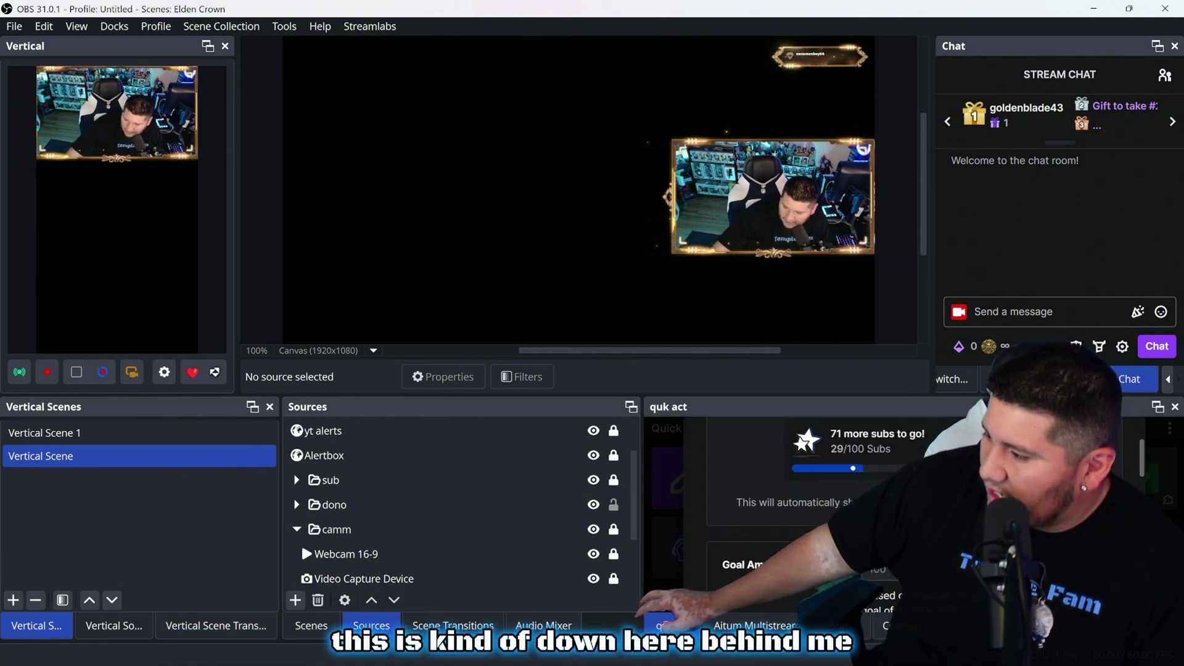
scroll(783, 494, down, 1)
scroll(802, 493, up, 1)
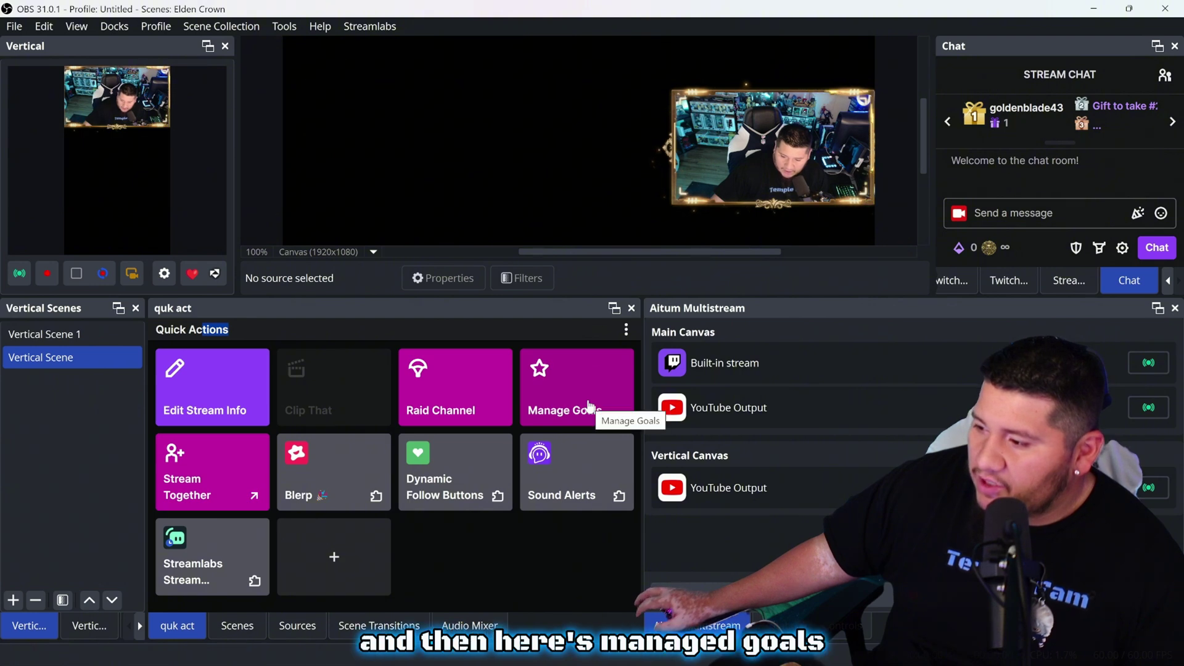
Reopen Manage Goals from the rearranged dock, switch to the Follower goal, and examine its progress preview and goal amount
click(593, 397)
click(216, 389)
scroll(277, 456, down, 4)
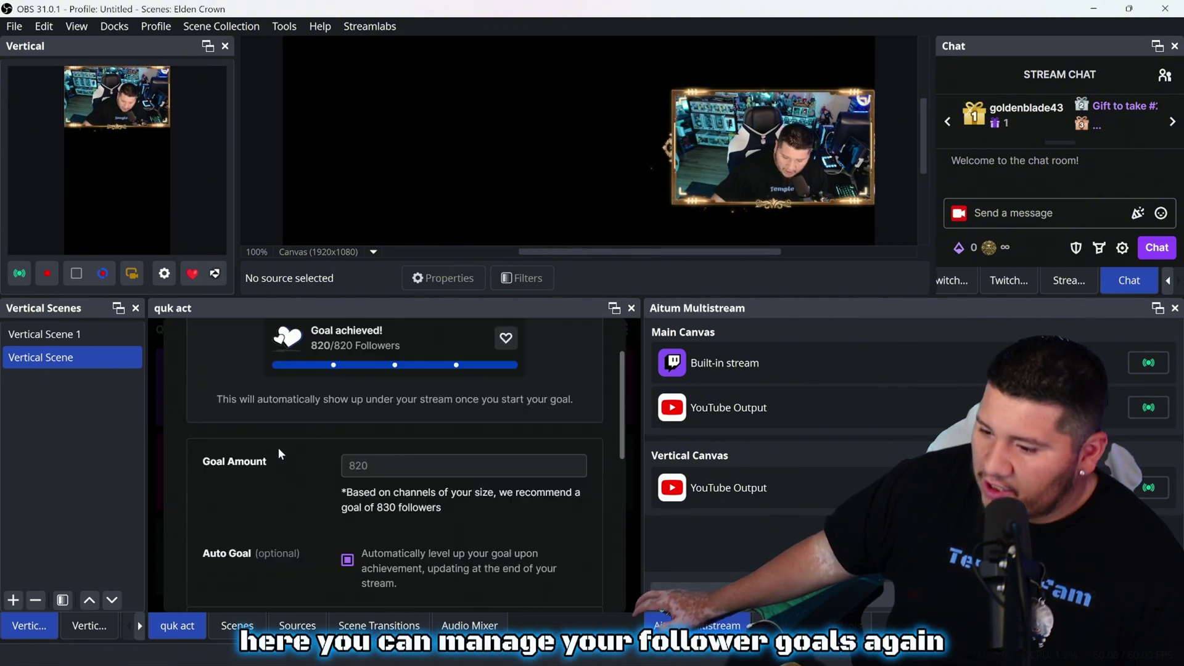
scroll(281, 487, up, 2)
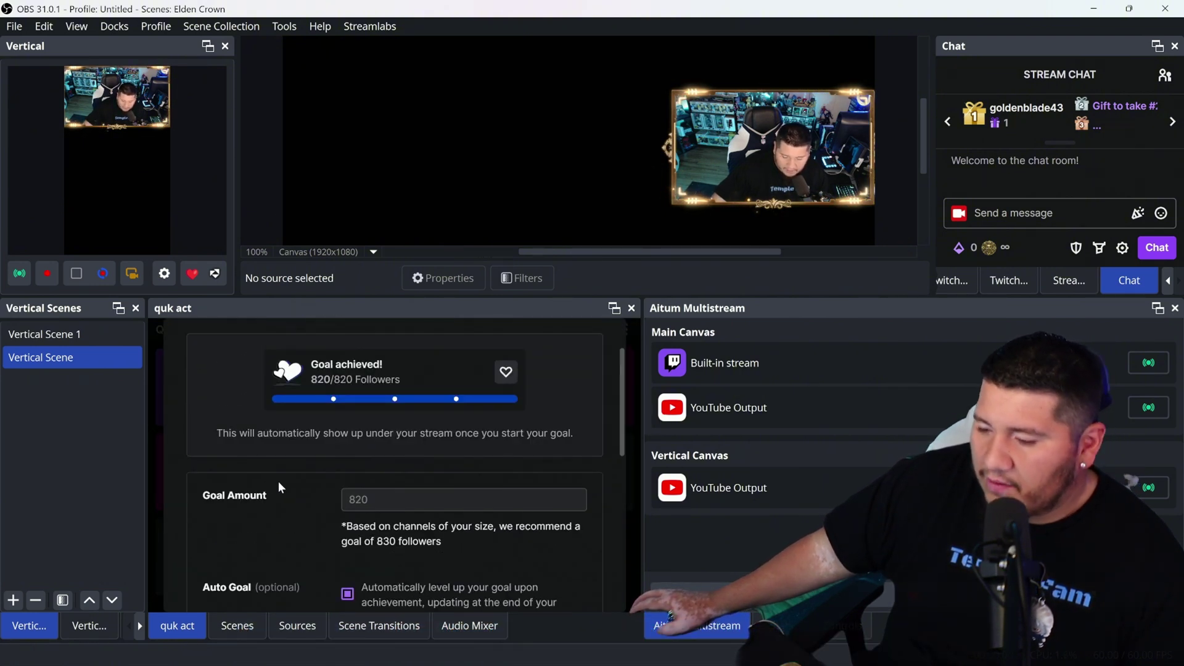
scroll(279, 489, up, 2)
scroll(280, 497, down, 2)
scroll(281, 500, down, 1)
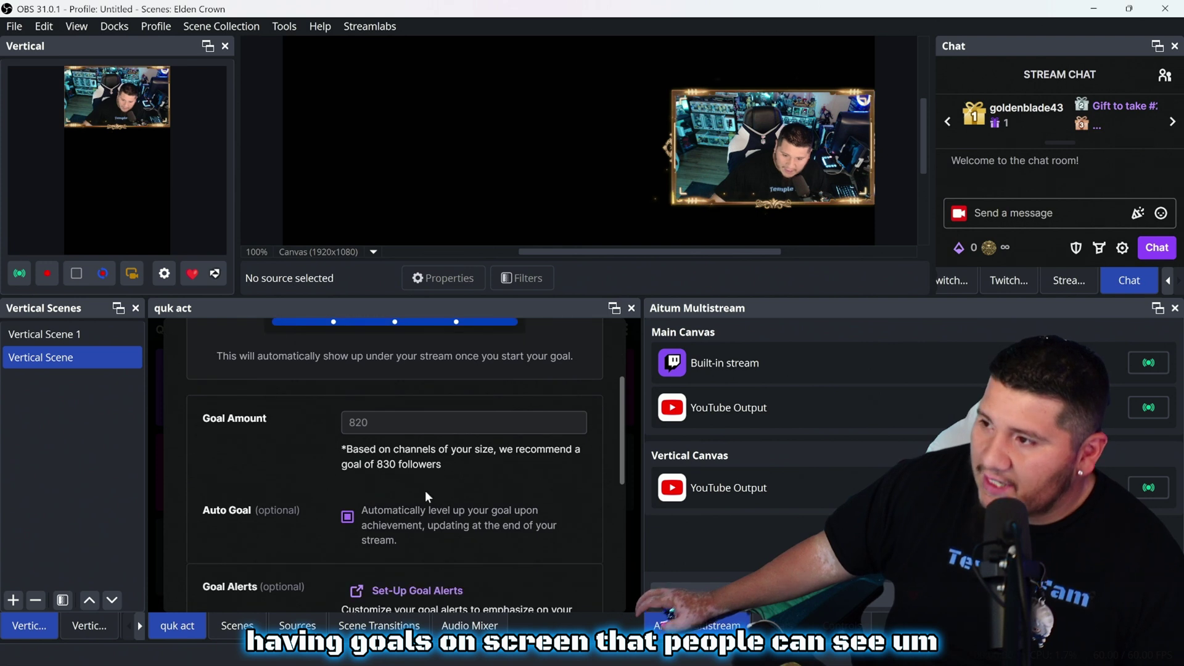
scroll(452, 473, up, 2)
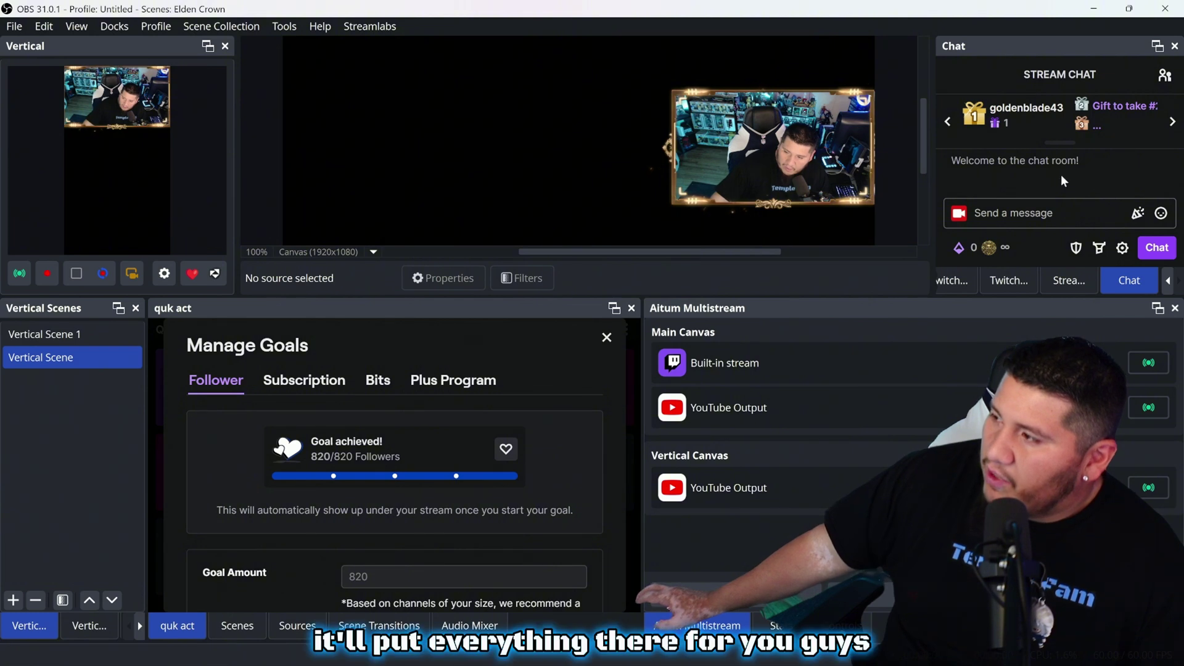
Examine the follower goal's Auto Goal, Goal Alerts and Browser Source overlay options
scroll(407, 481, down, 3)
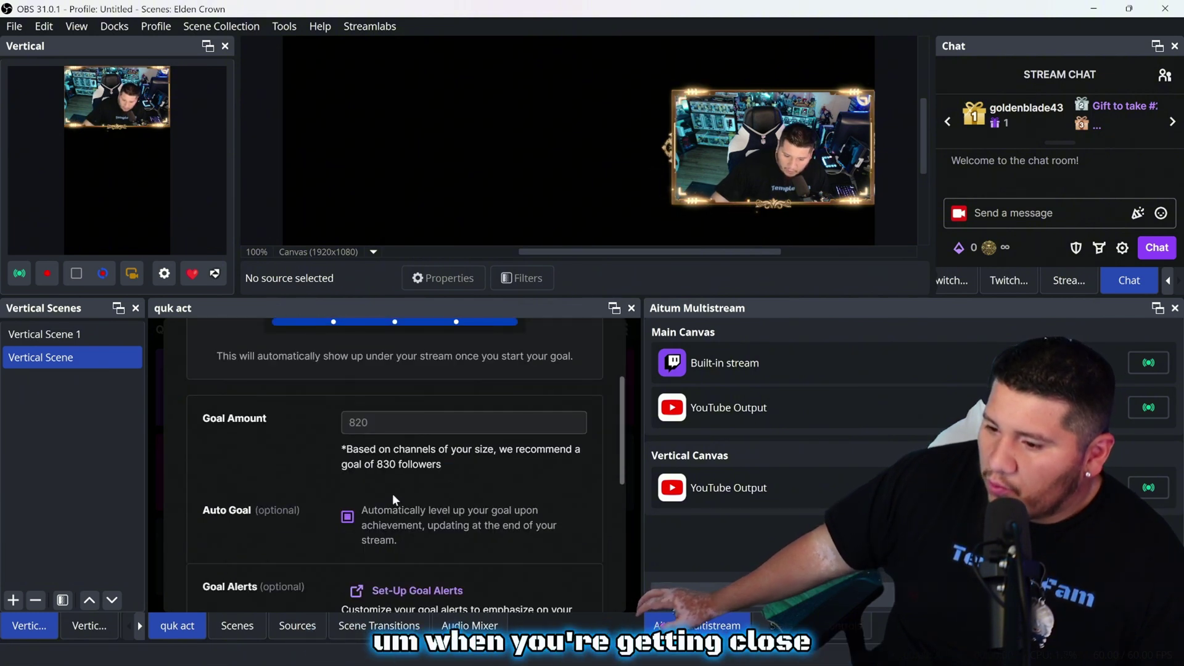
scroll(391, 494, up, 3)
scroll(391, 494, down, 5)
scroll(379, 515, down, 1)
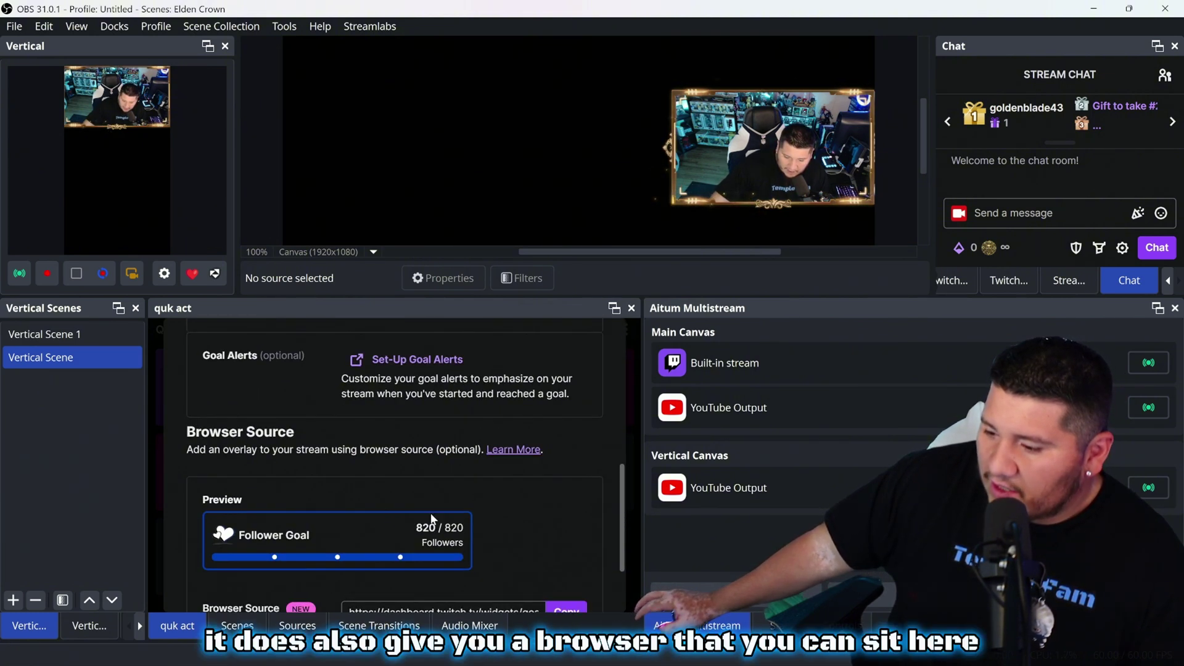
scroll(430, 442, down, 3)
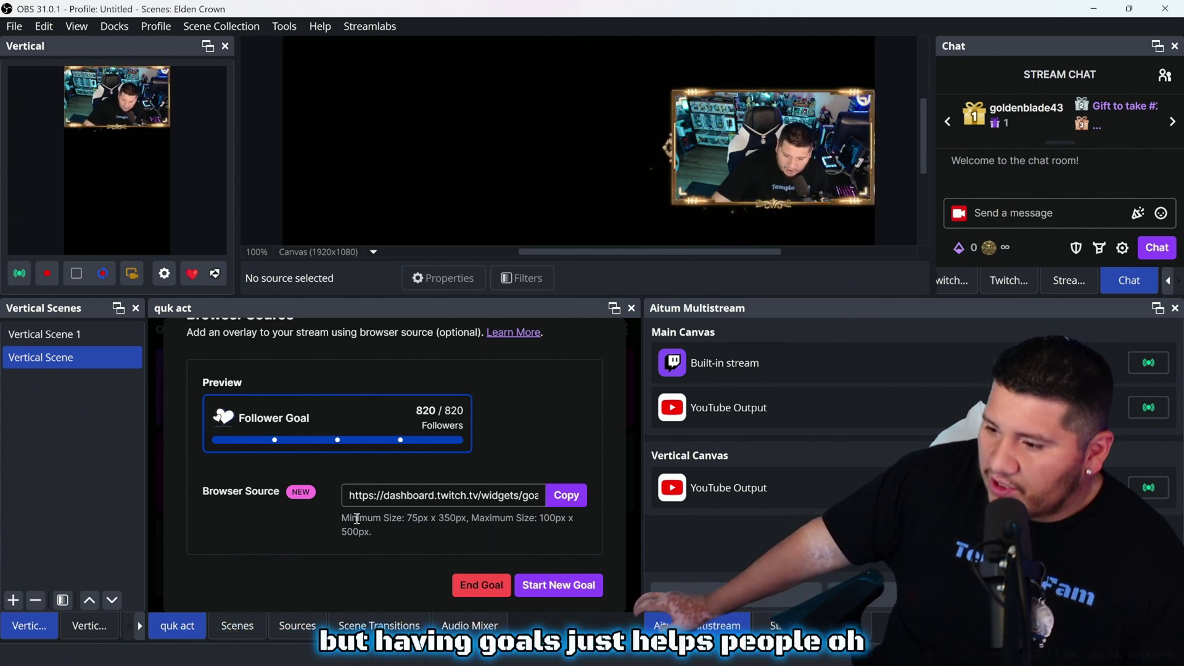
scroll(364, 521, down, 10)
scroll(383, 528, up, 5)
scroll(389, 537, down, 4)
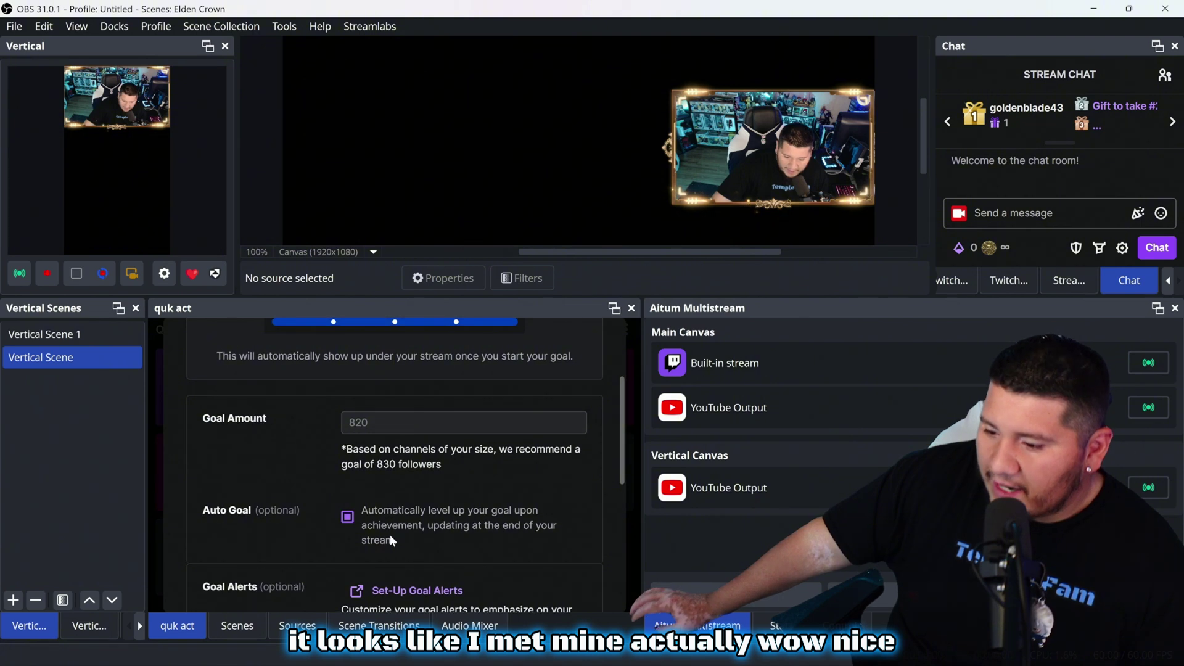
scroll(392, 543, down, 4)
scroll(391, 546, up, 8)
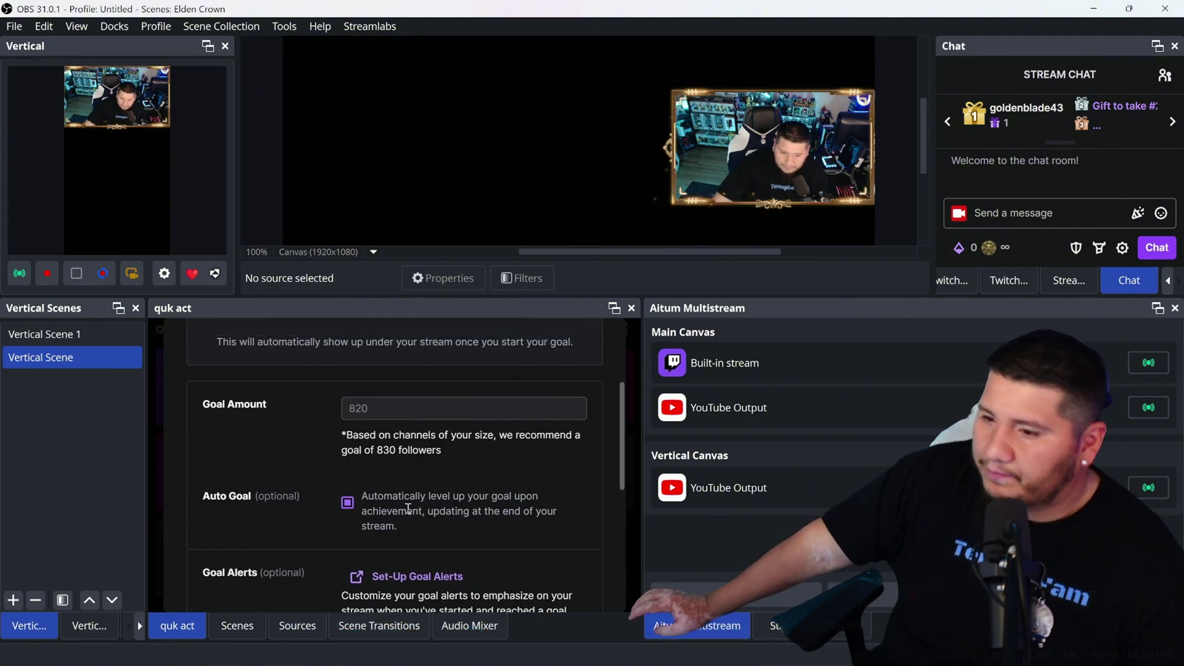
scroll(384, 489, down, 3)
scroll(383, 490, up, 4)
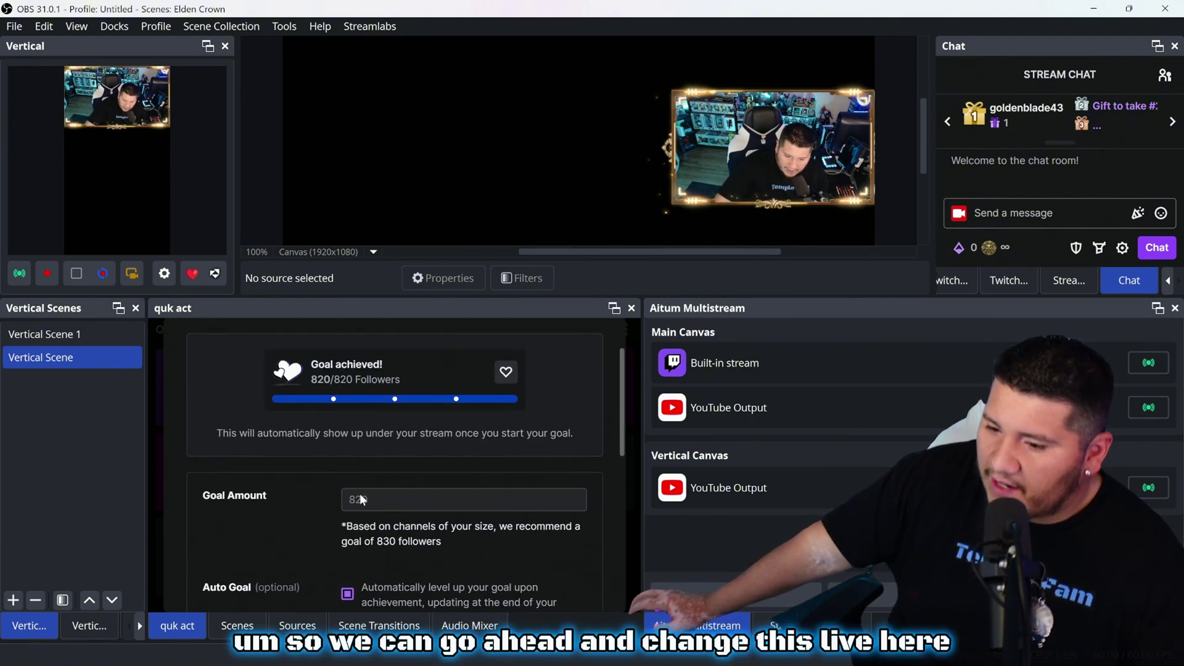
End the current follower goal
scroll(286, 473, down, 1)
scroll(300, 462, up, 1)
scroll(300, 463, down, 3)
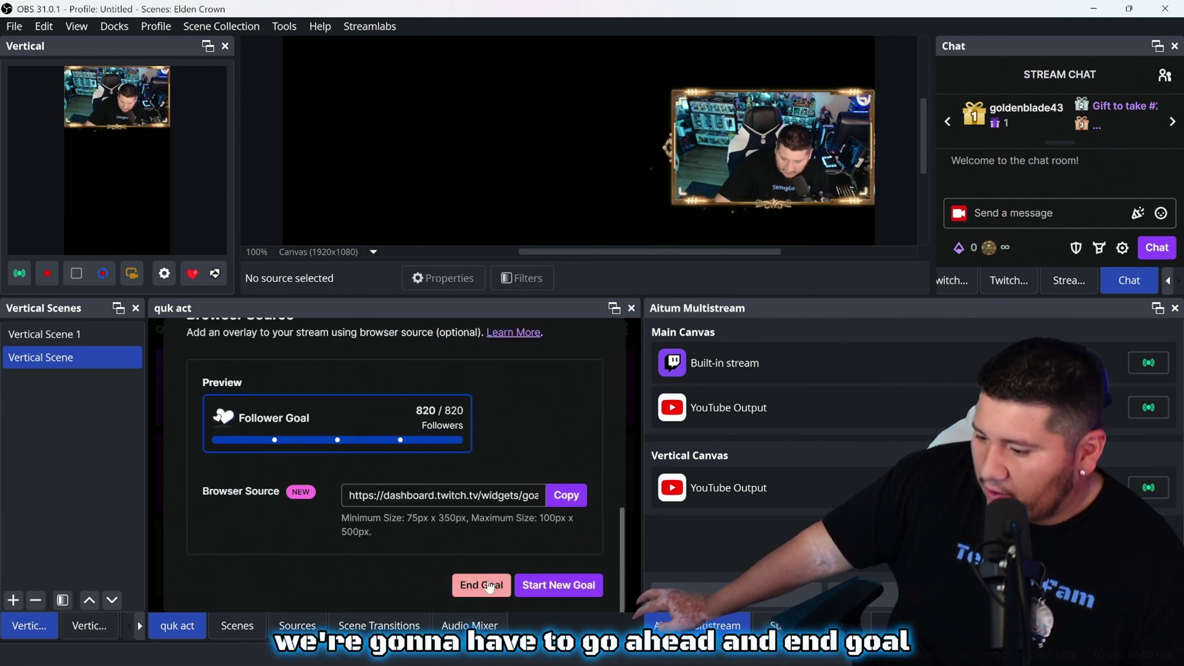
click(491, 586)
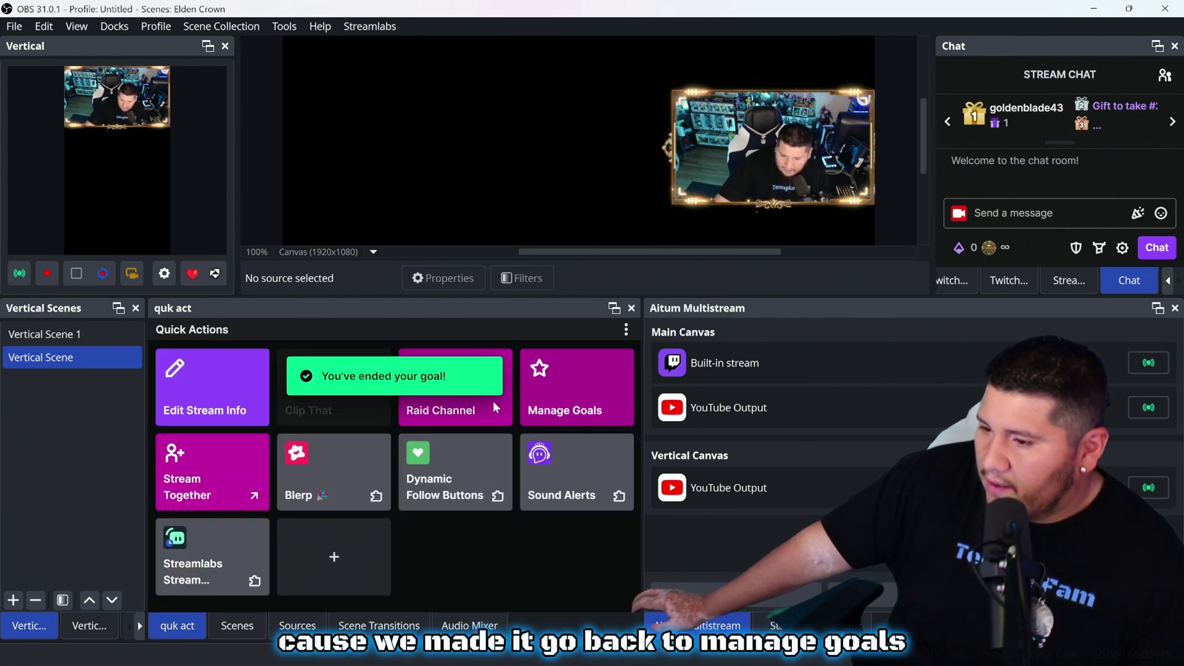
Reopen Manage Goals for a new follower goal, keeping the suggested amount of 830 and the Auto Goal option
click(580, 398)
scroll(393, 440, down, 3)
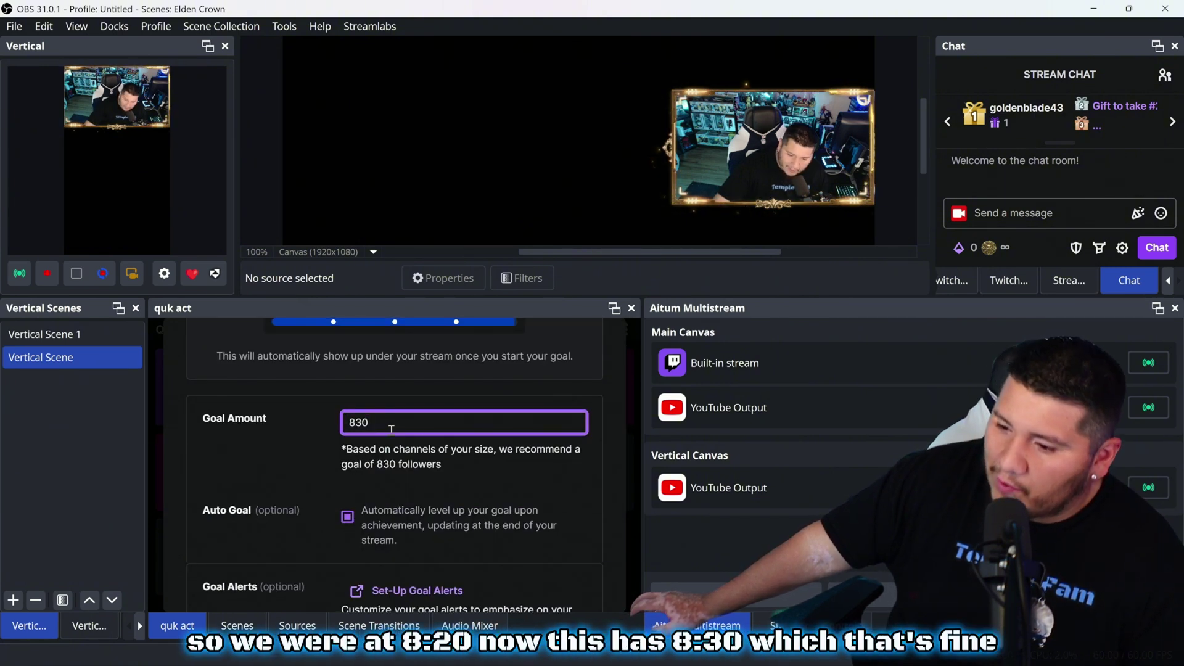
scroll(331, 474, down, 1)
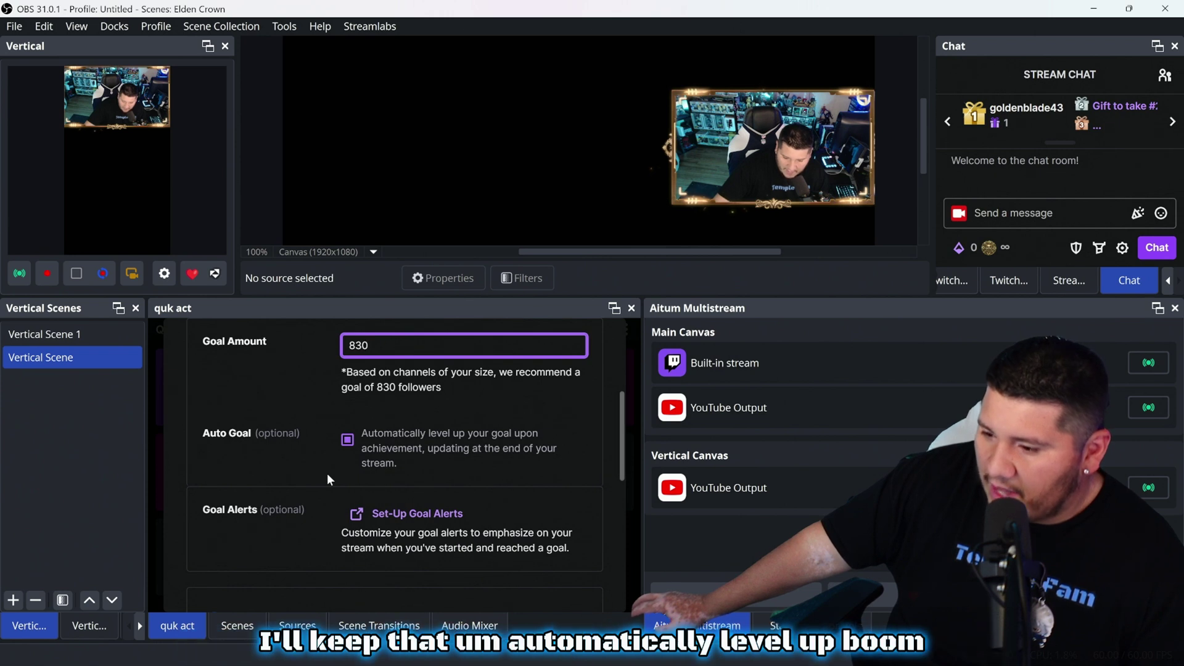
scroll(330, 478, down, 1)
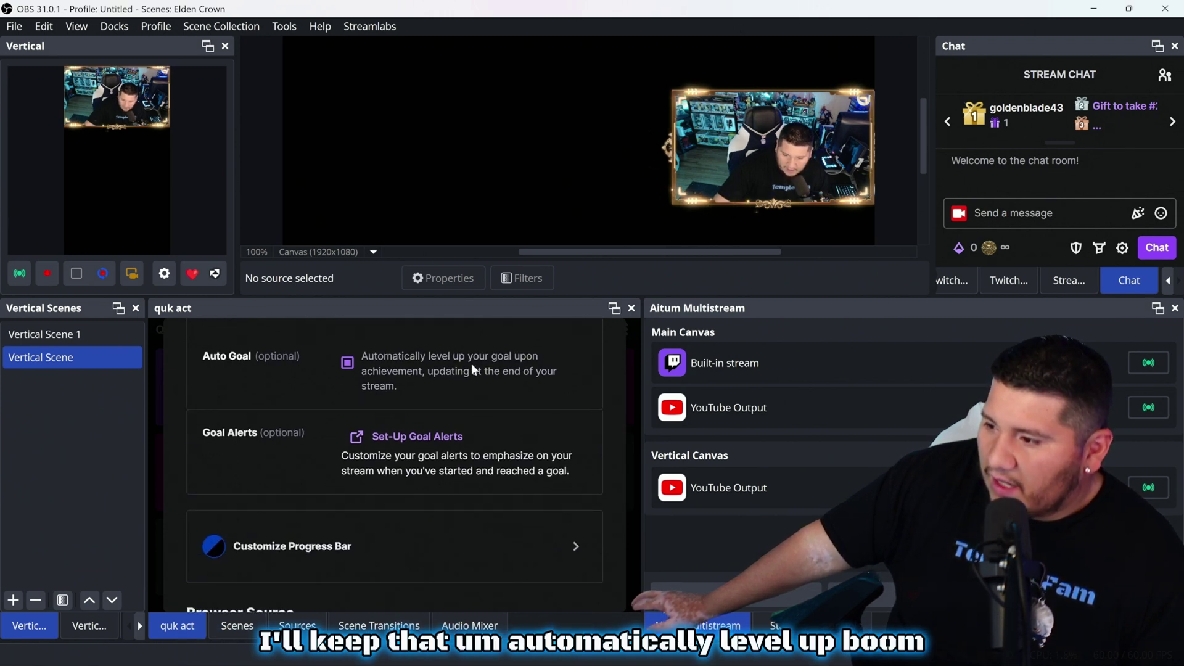
View the light themes for the follower goal's progress bar and cancel the customization
scroll(327, 501, down, 1)
scroll(285, 432, down, 1)
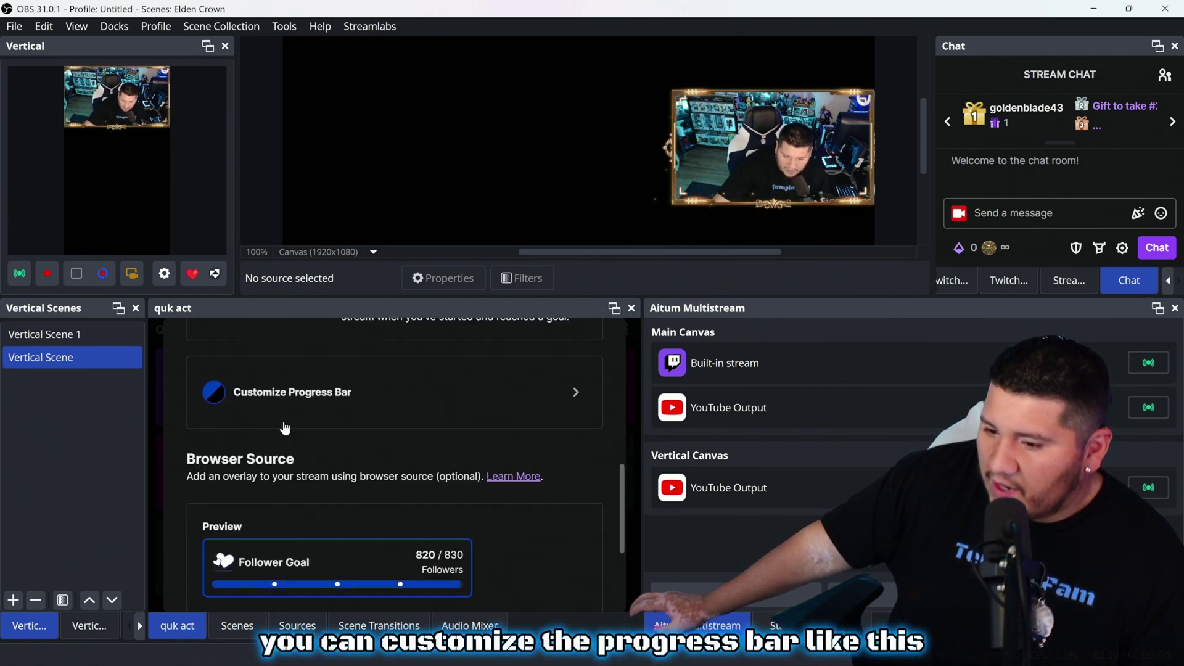
click(506, 402)
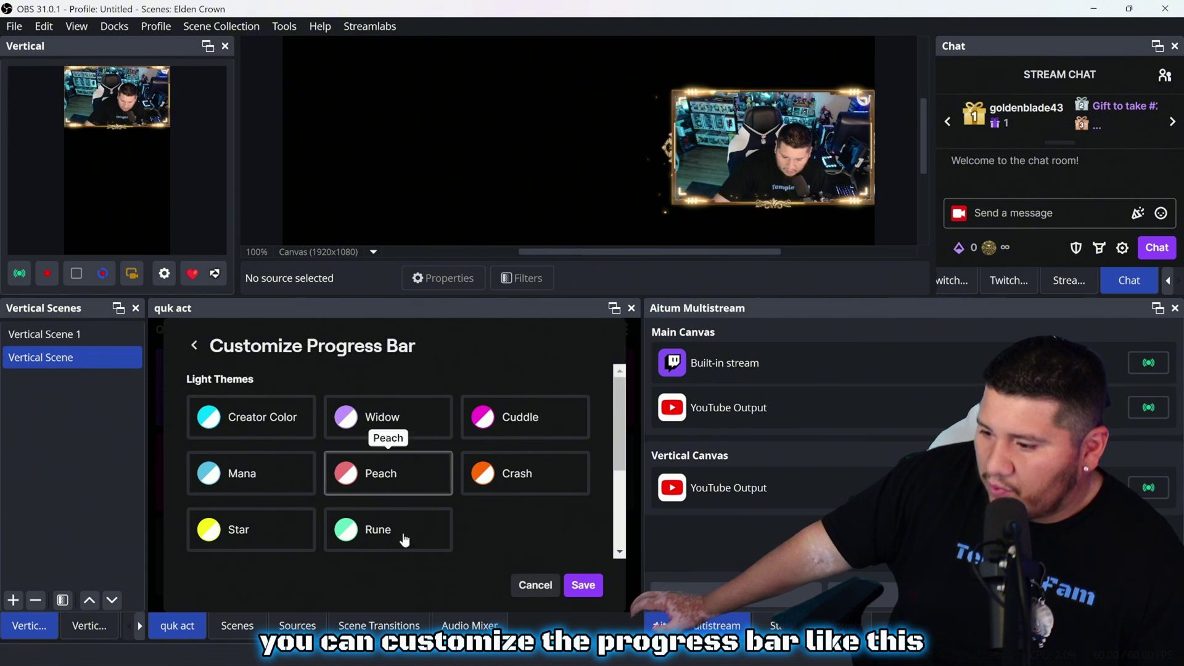
click(547, 590)
Start the new follower goal of 830 followers without a description
scroll(247, 475, down, 3)
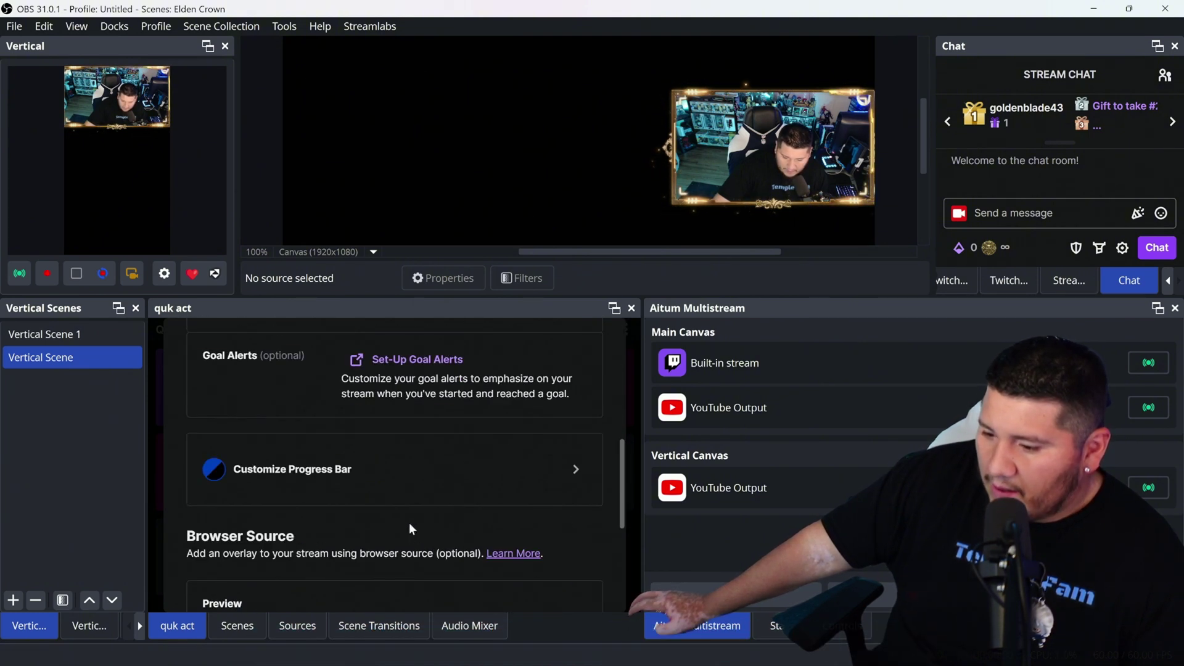
scroll(267, 481, down, 1)
scroll(336, 503, down, 3)
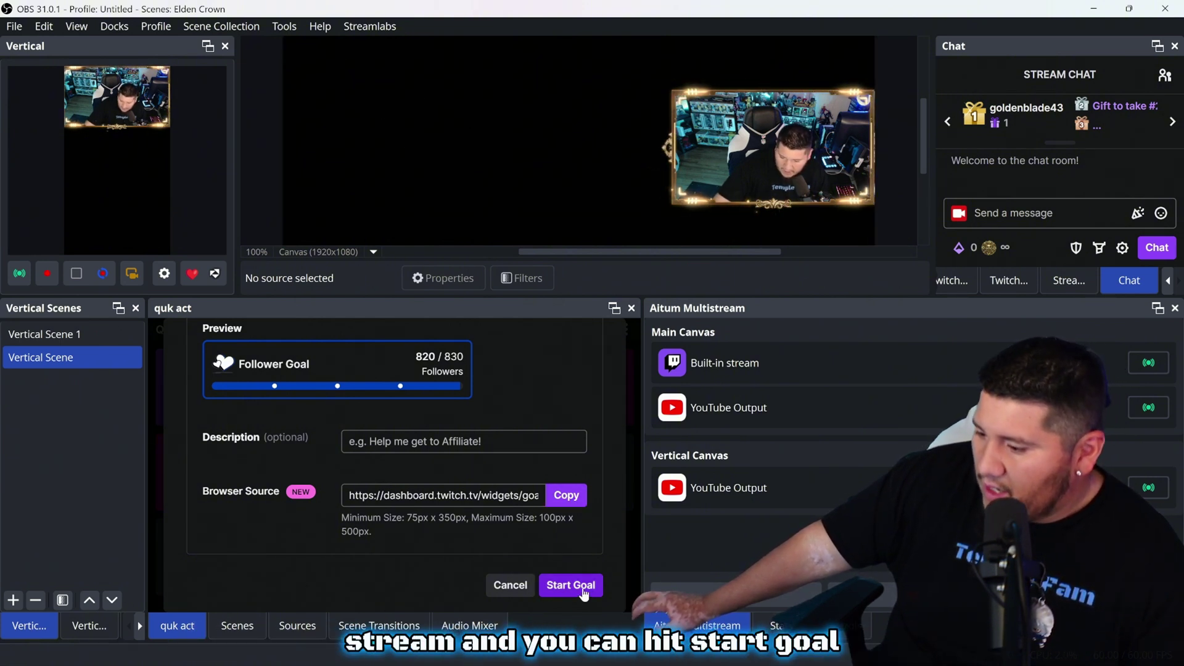
click(583, 593)
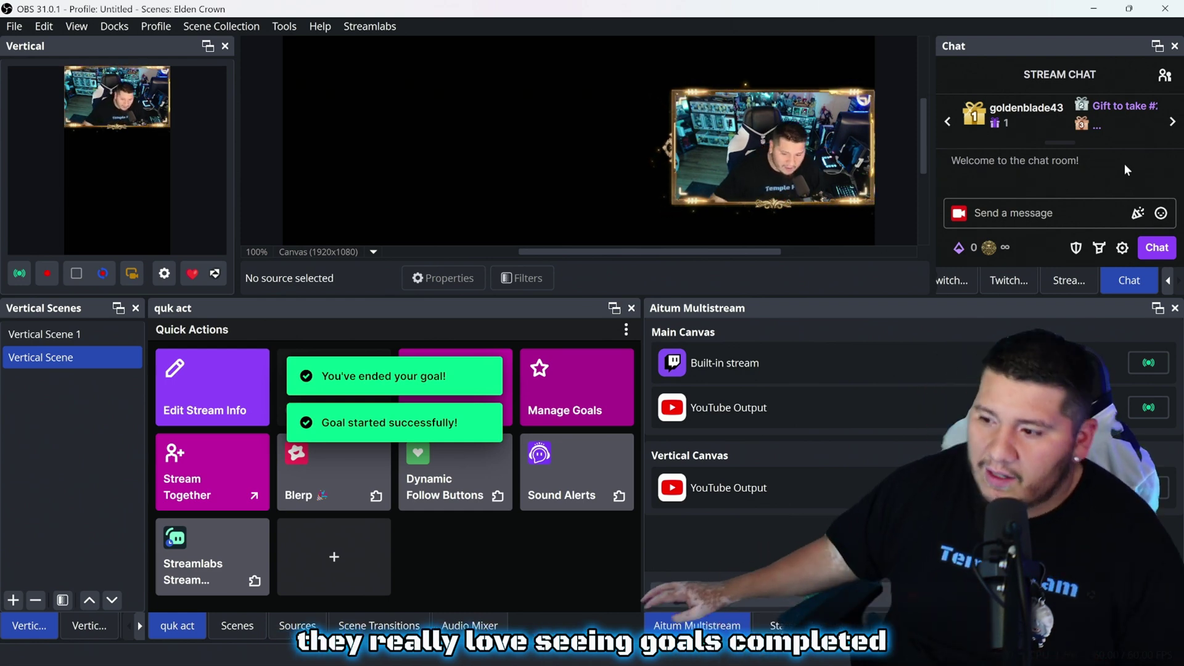
Open Manage Goals on the Subscription goal and examine its progress, goal amount, sub count, progress bar and browser source settings
click(574, 407)
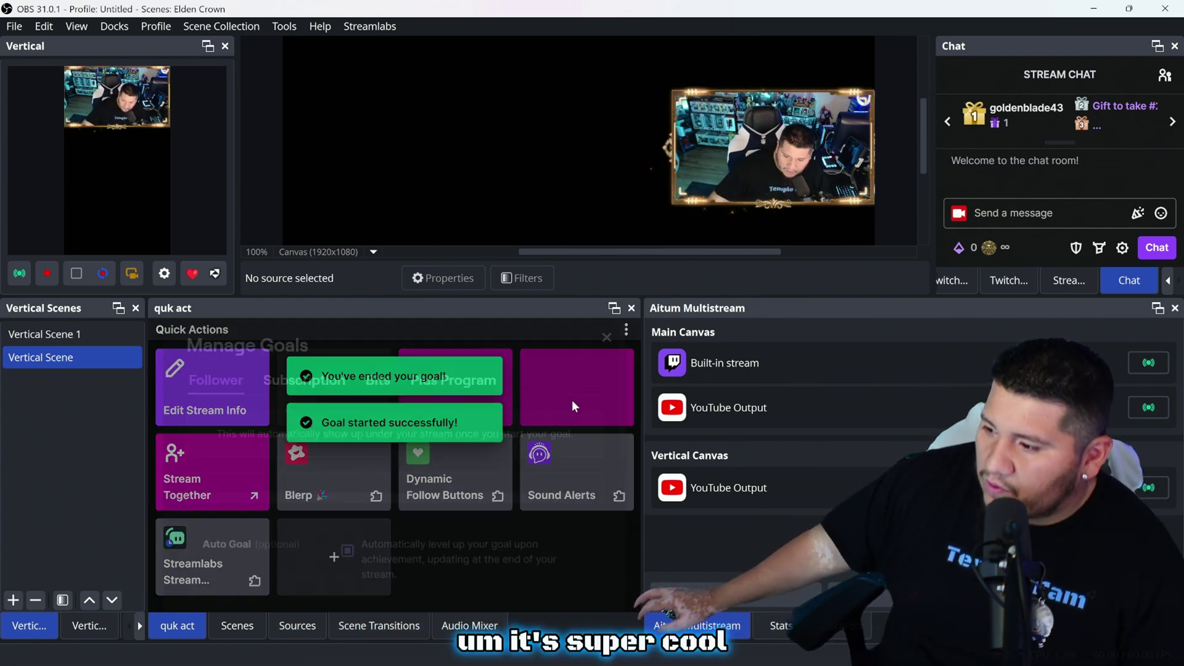
click(299, 394)
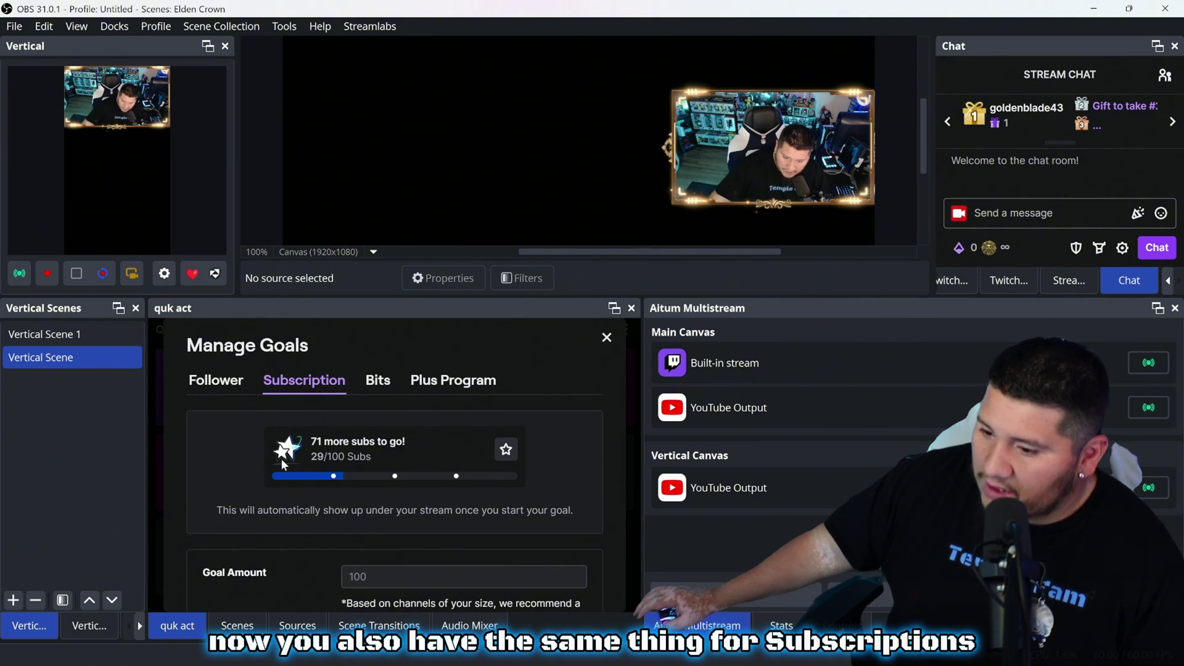
scroll(283, 464, down, 2)
scroll(314, 487, up, 2)
scroll(343, 515, down, 2)
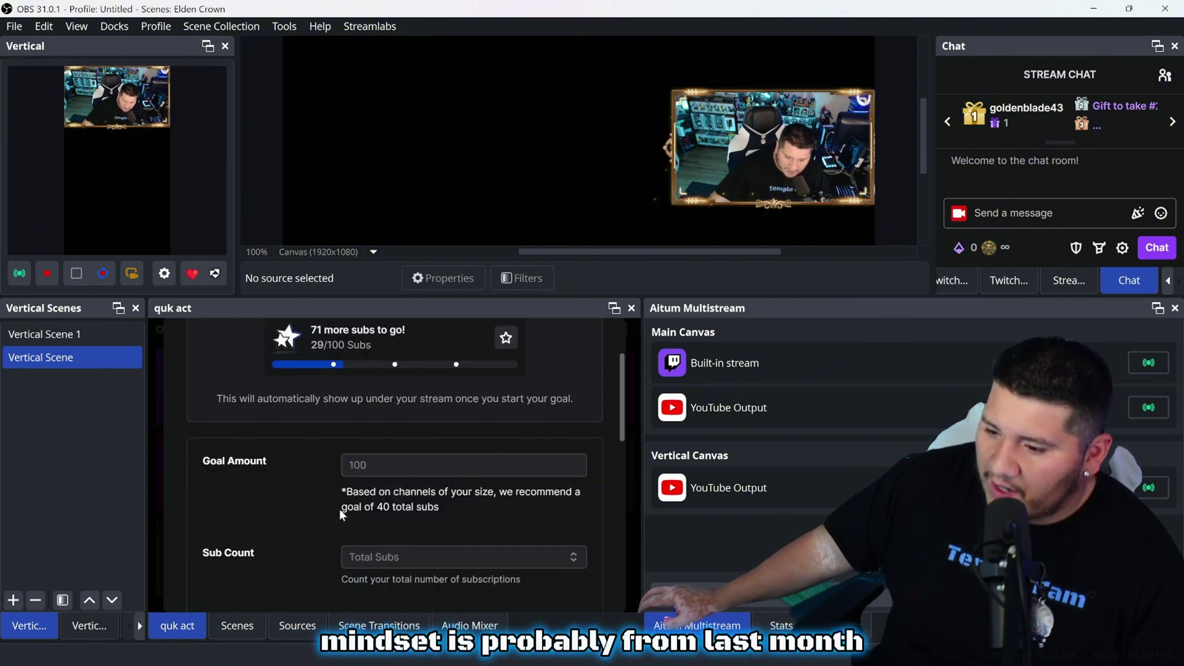
scroll(345, 506, down, 1)
scroll(378, 441, up, 2)
scroll(368, 458, down, 3)
scroll(382, 457, up, 4)
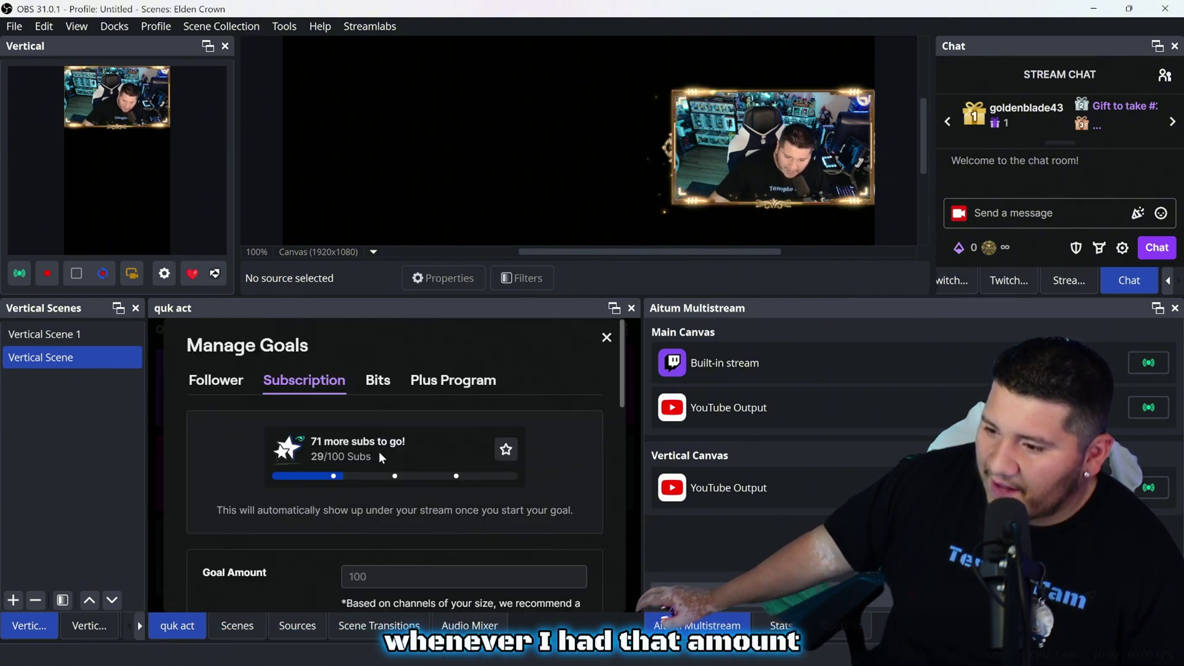
scroll(385, 477, down, 3)
scroll(367, 474, up, 2)
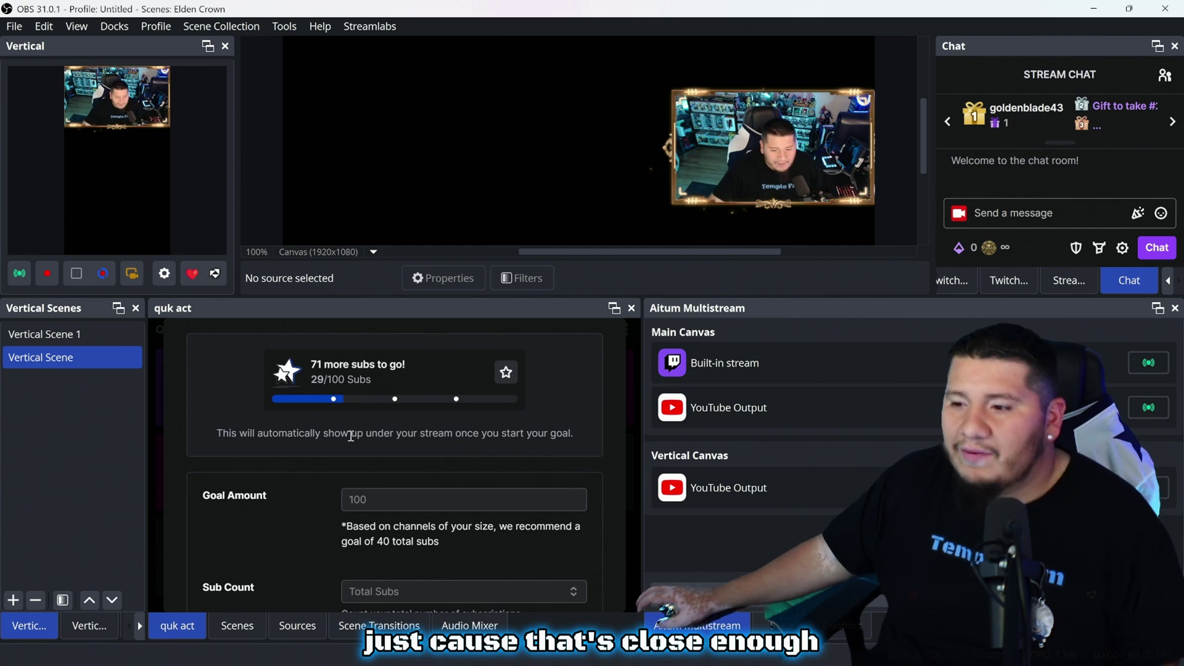
scroll(327, 523, up, 2)
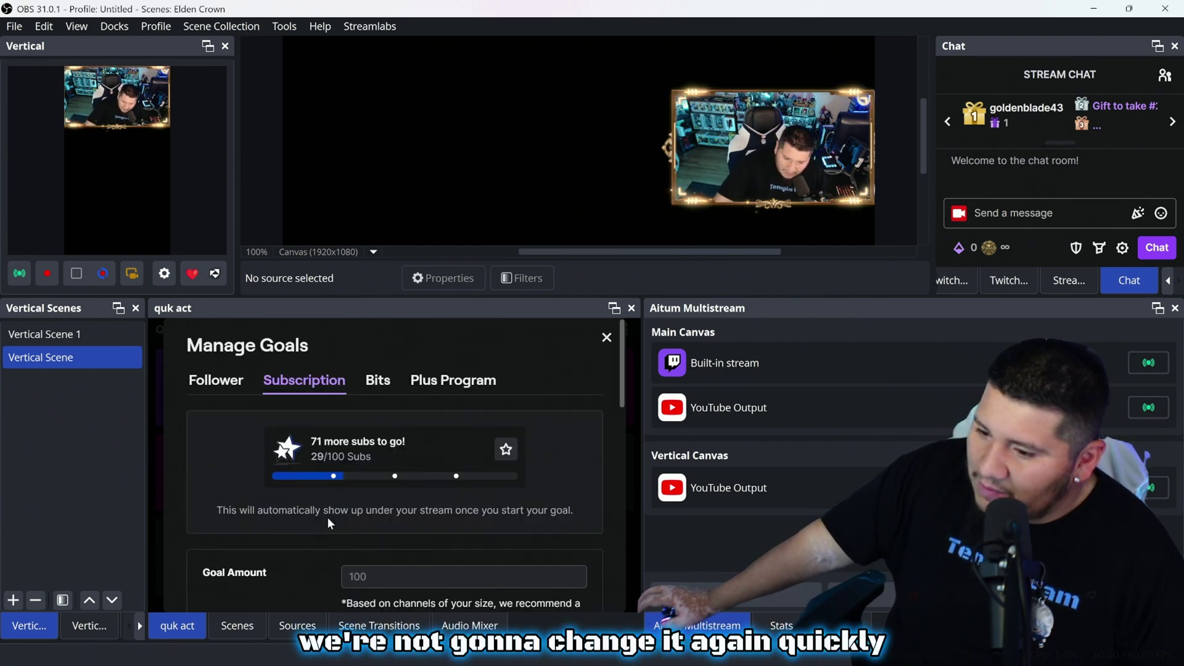
scroll(327, 542, down, 8)
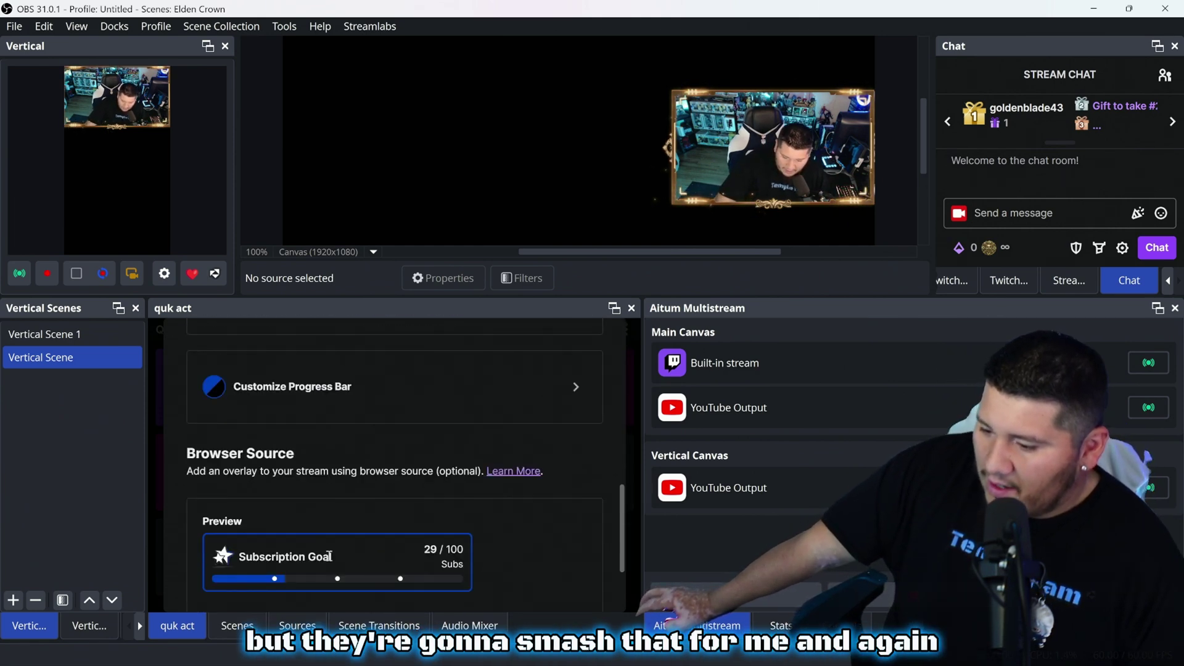
scroll(328, 556, down, 2)
scroll(333, 555, up, 10)
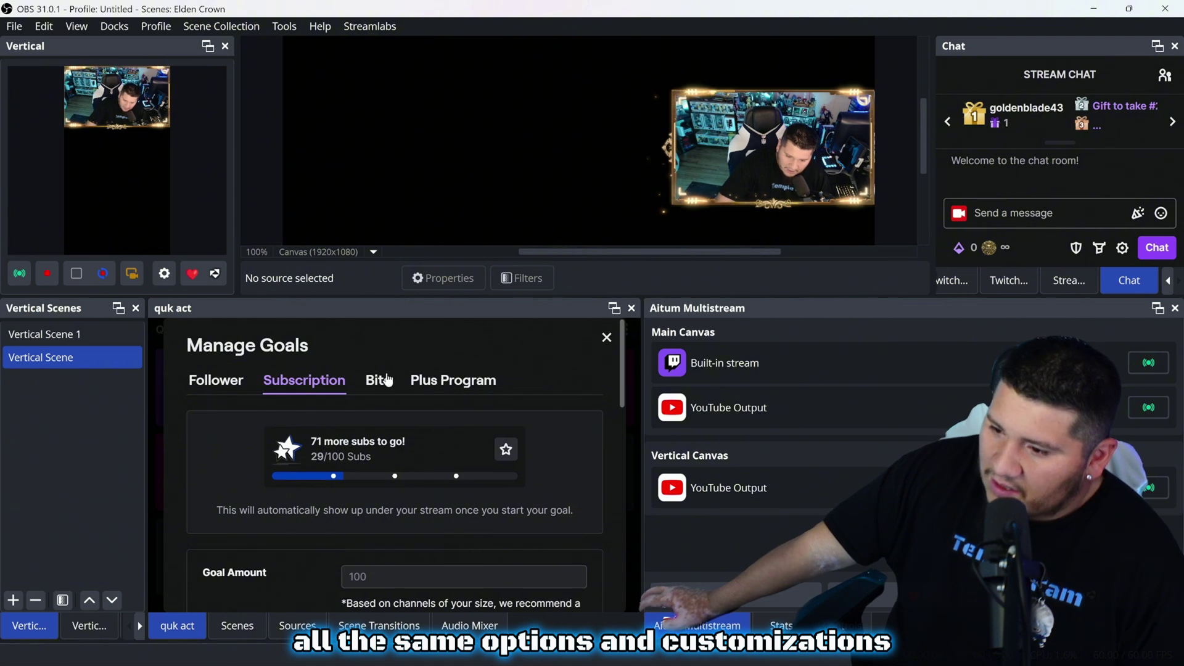
Switch to the Bits goal and examine its goal amount, bit count, alerts and browser source settings
click(388, 380)
scroll(367, 484, down, 4)
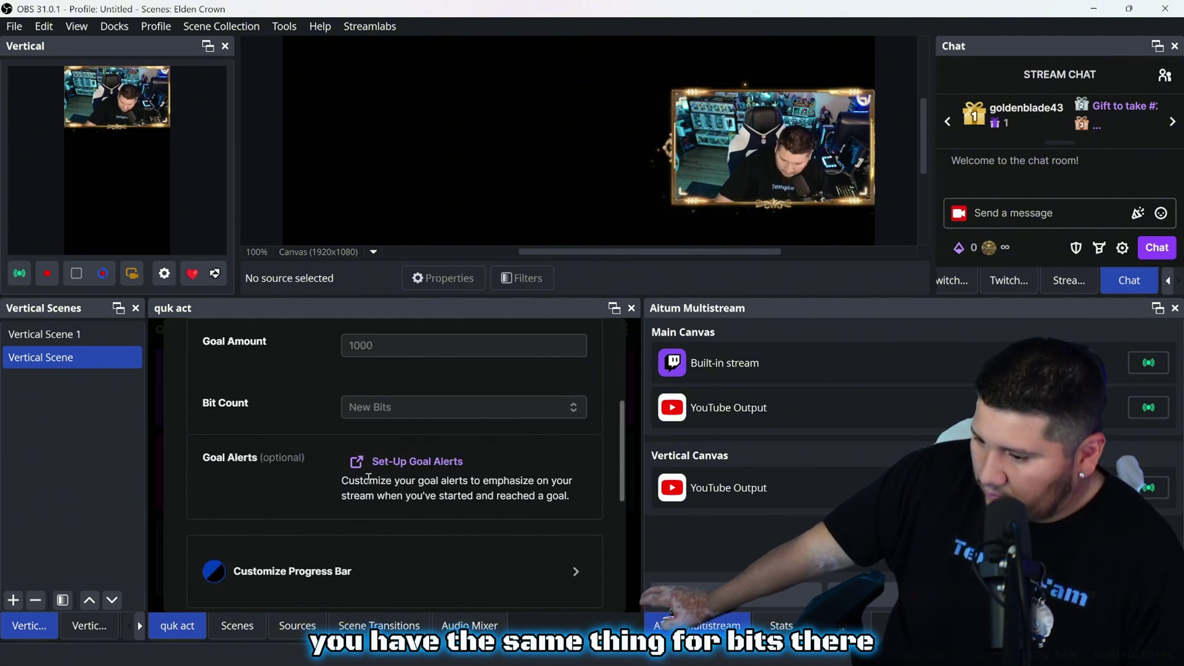
scroll(369, 481, up, 2)
scroll(370, 483, down, 1)
scroll(370, 487, up, 3)
scroll(371, 501, down, 1)
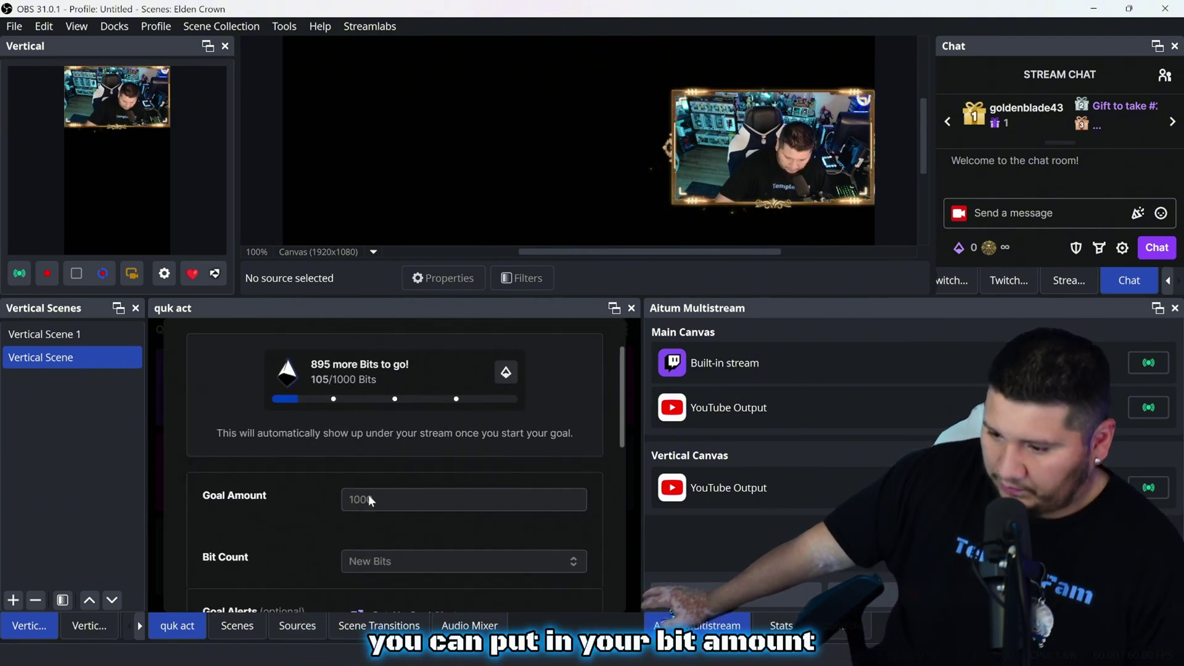
scroll(370, 500, down, 8)
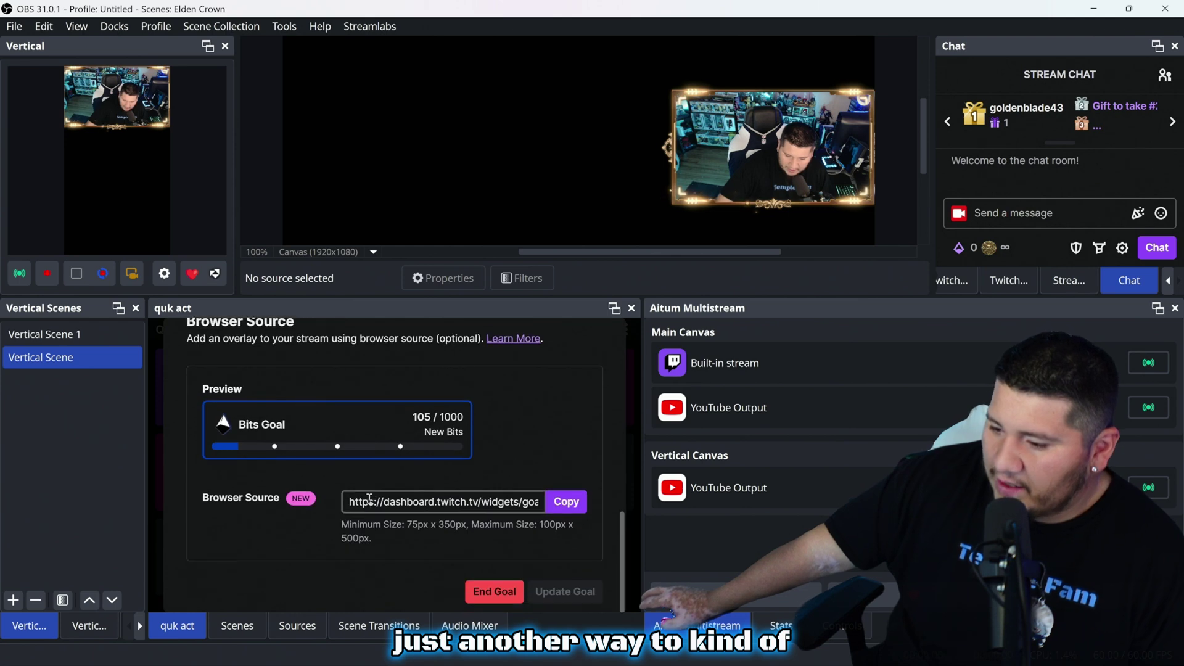
scroll(369, 498, up, 10)
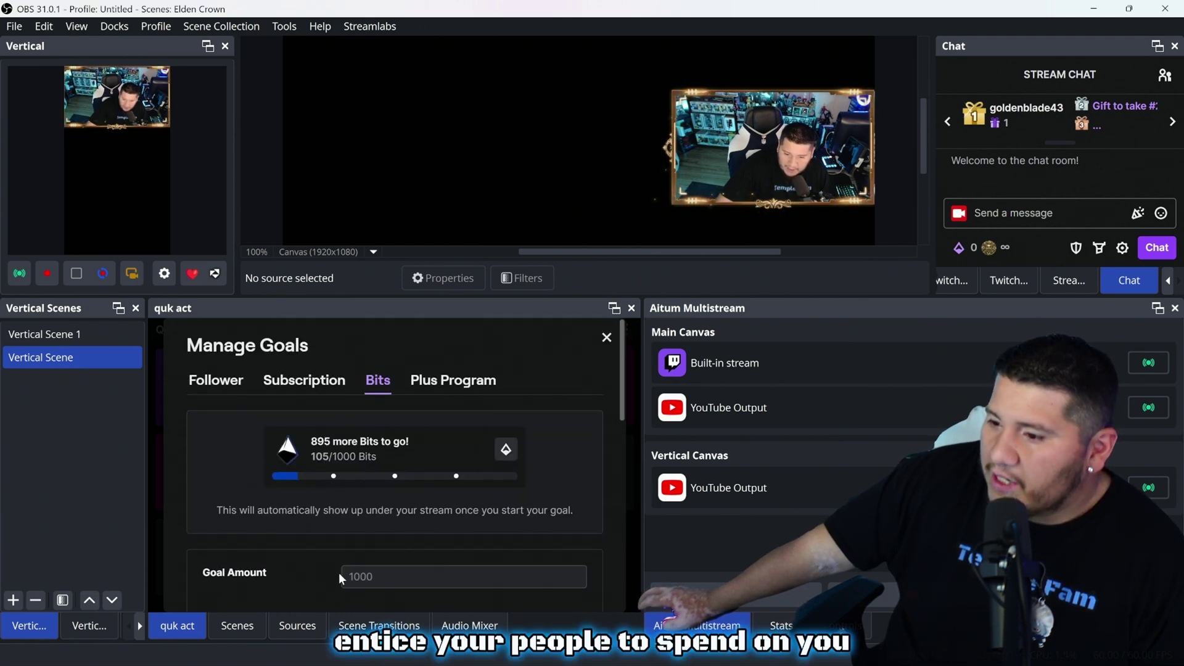
Examine the Plus Program goal's level setting and widget preview in Manage Goals, and leave without saving
click(469, 385)
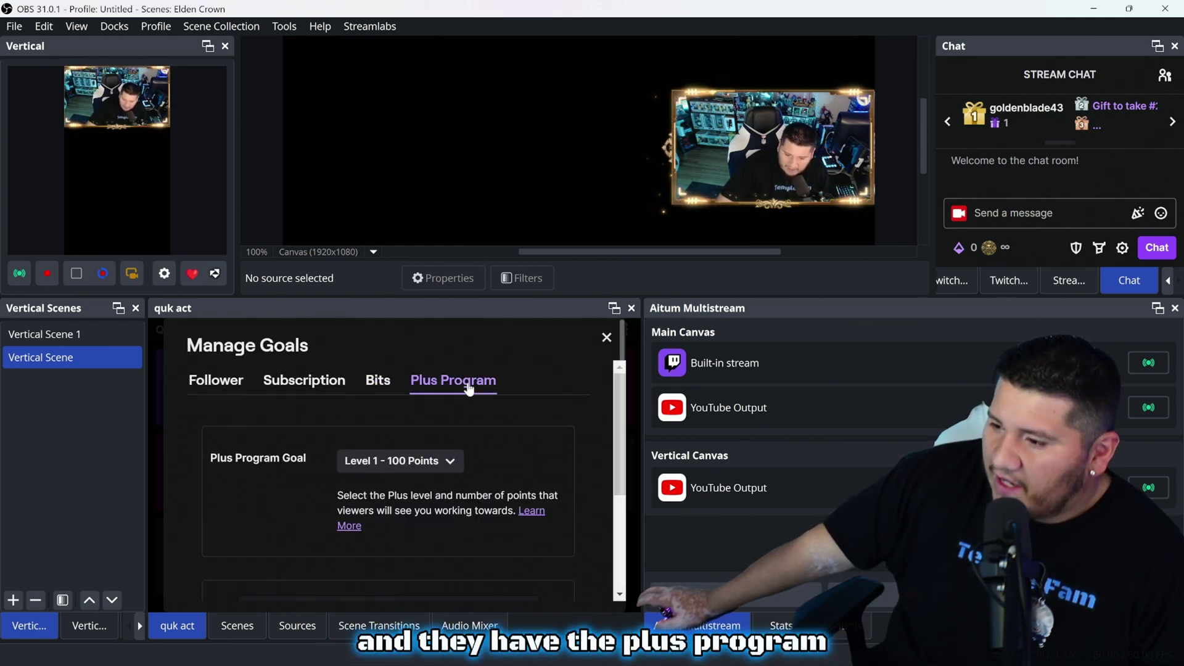
scroll(454, 526, down, 3)
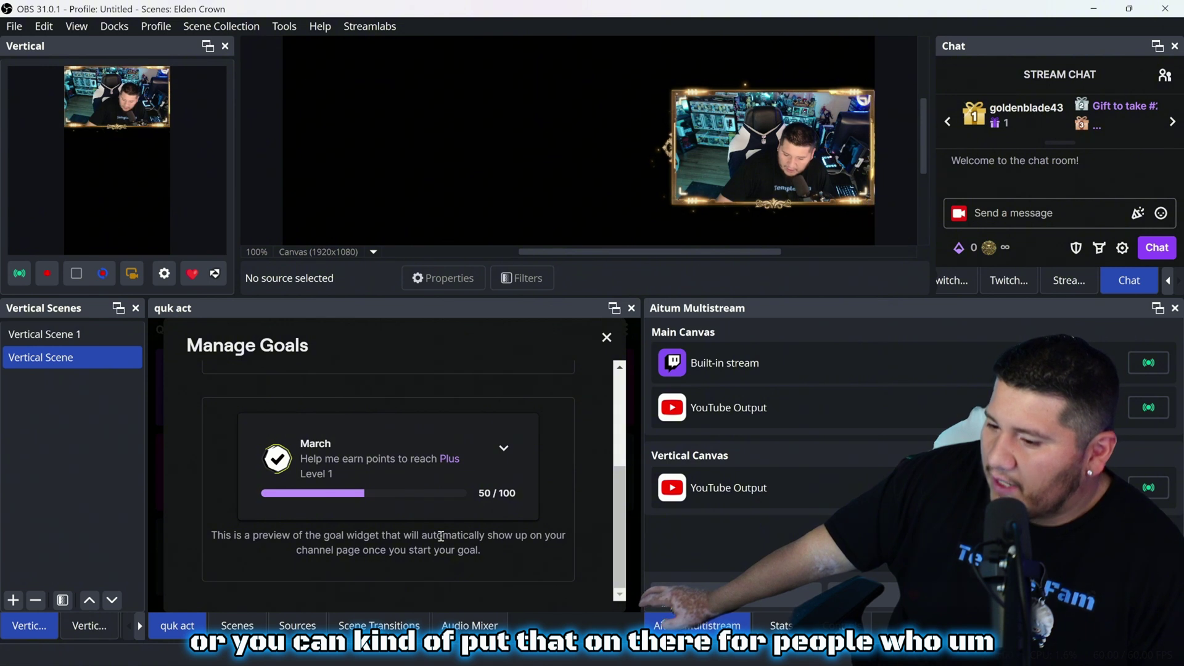
scroll(440, 536, down, 1)
scroll(370, 559, up, 5)
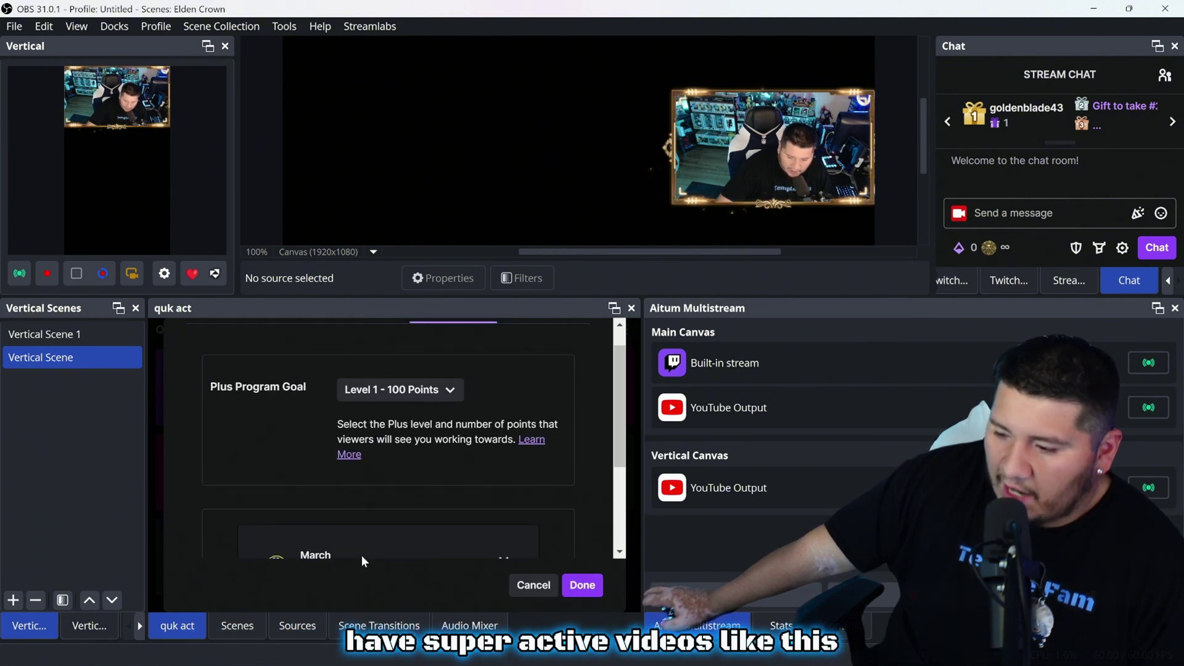
scroll(419, 564, down, 3)
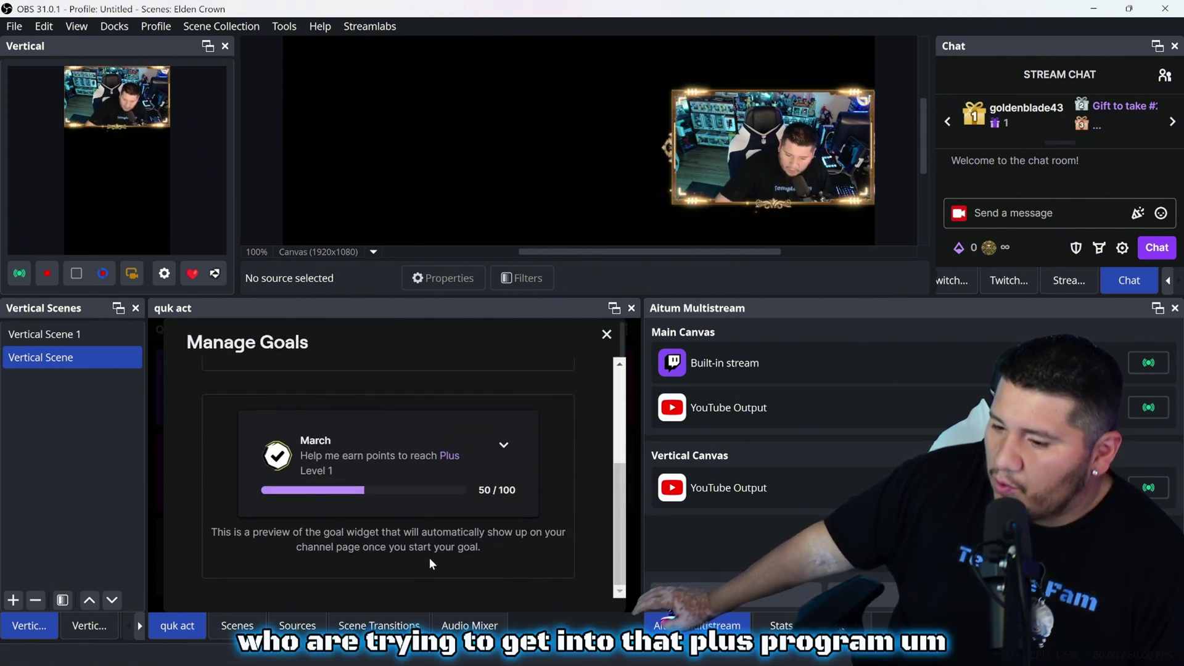
scroll(444, 566, down, 1)
scroll(469, 567, up, 1)
scroll(499, 571, down, 1)
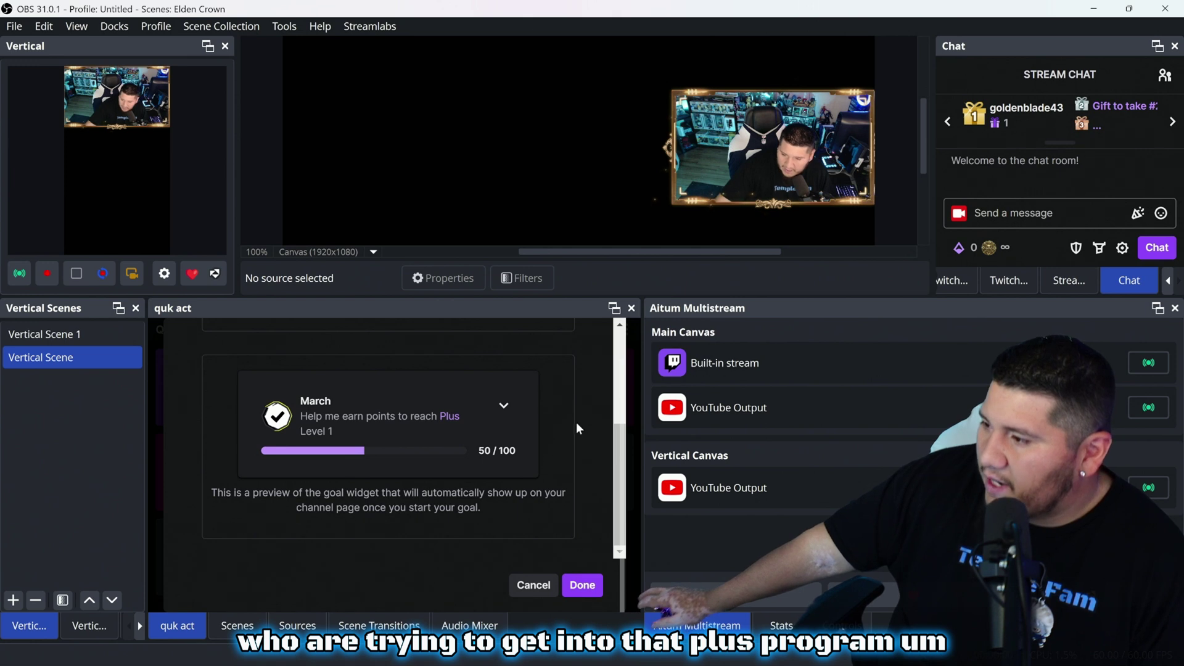
scroll(573, 506, up, 3)
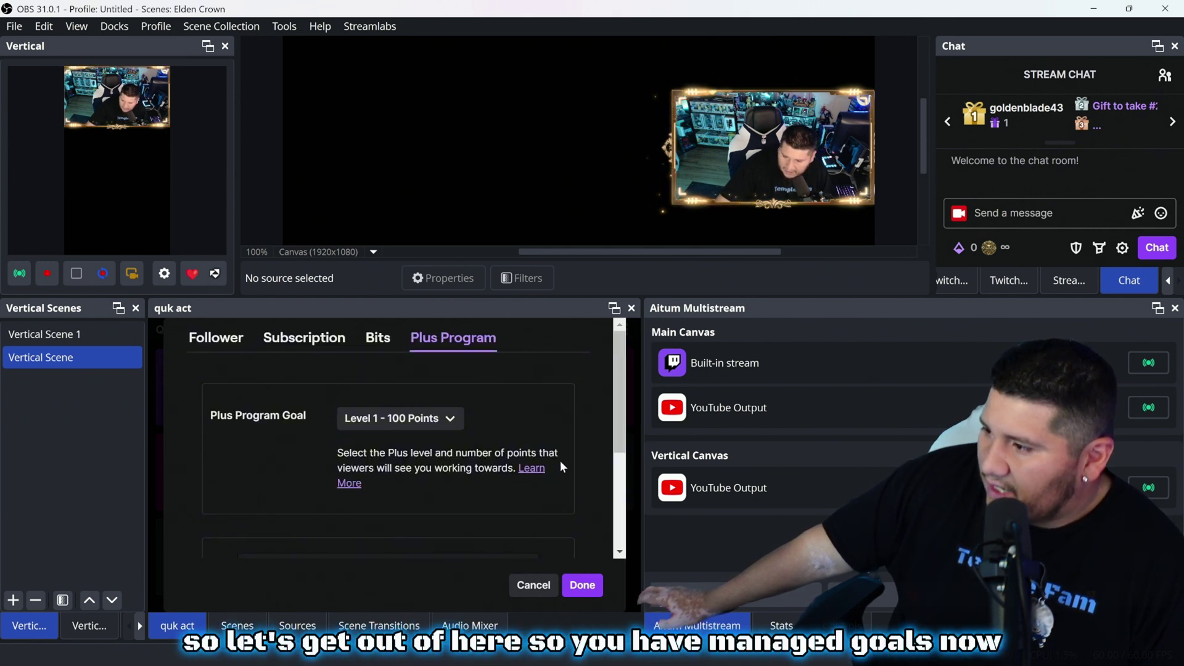
click(540, 586)
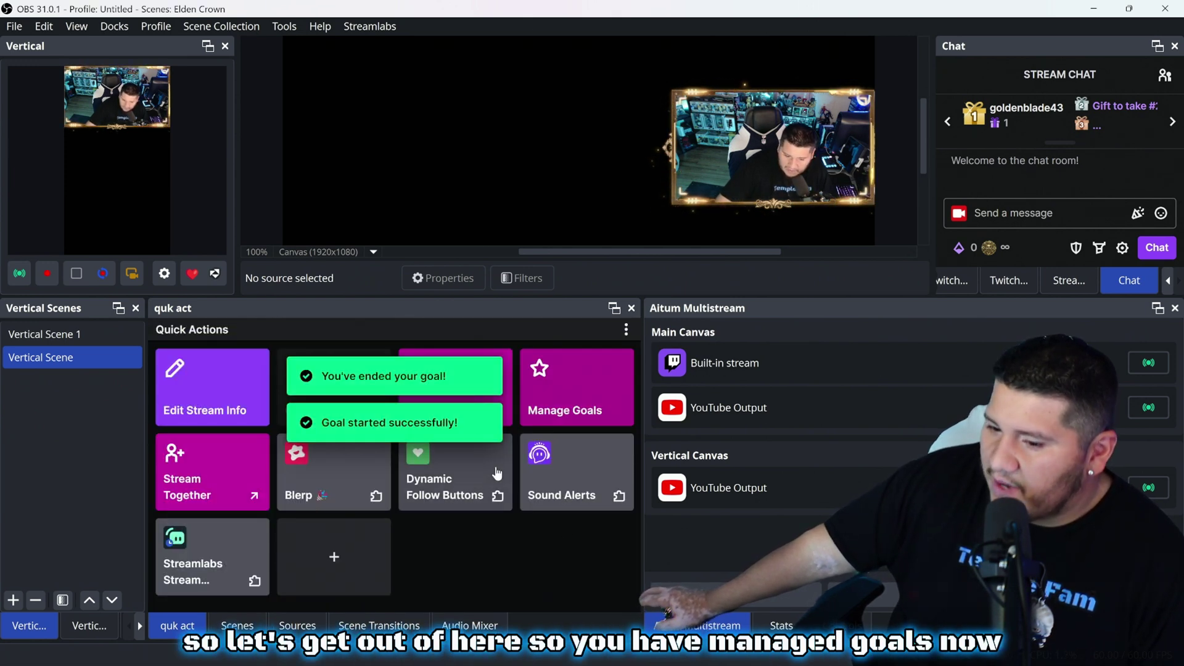
Open the Stream Together quick action, read its browser source notice and close its window
click(226, 479)
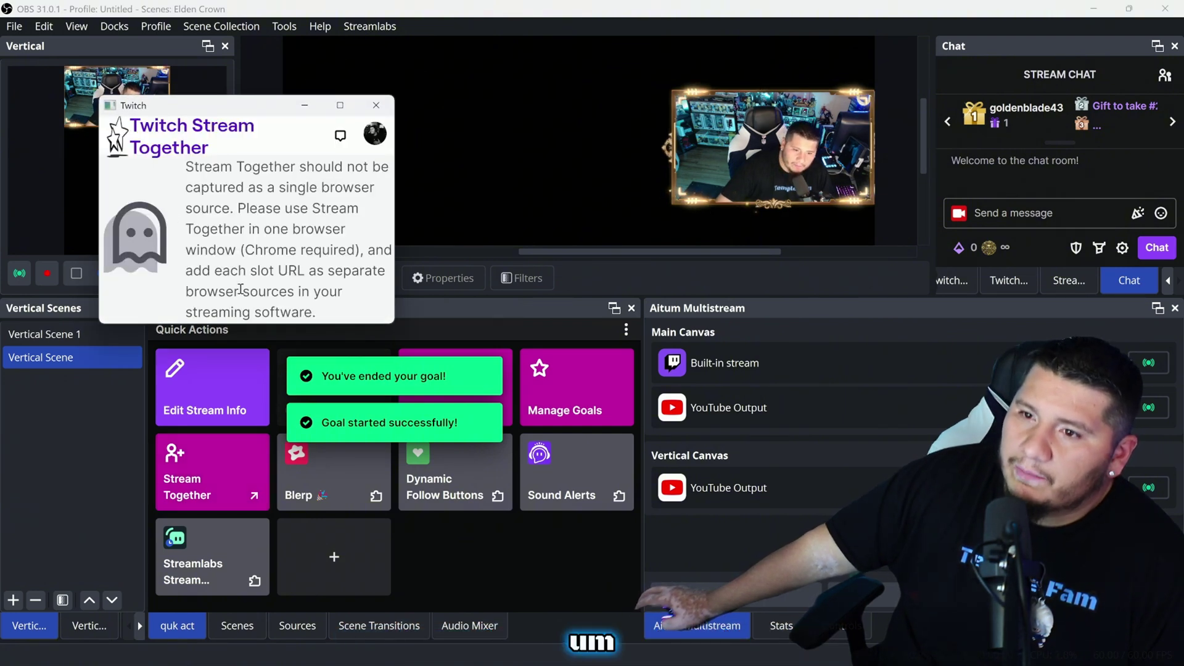
click(378, 105)
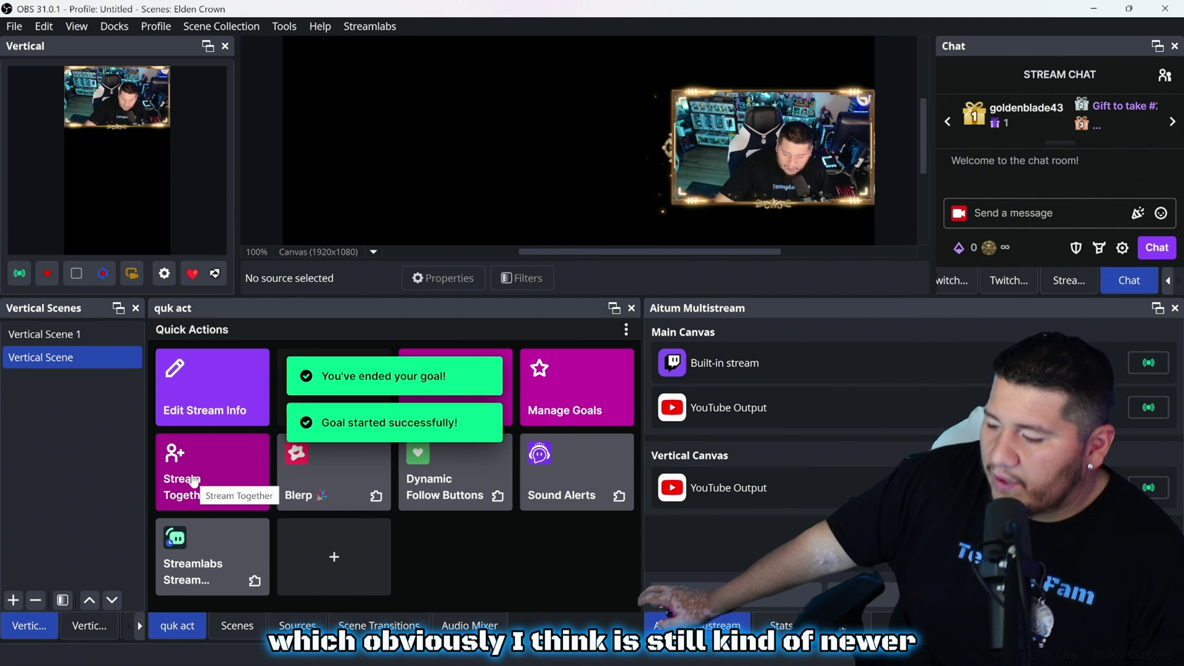
click(661, 657)
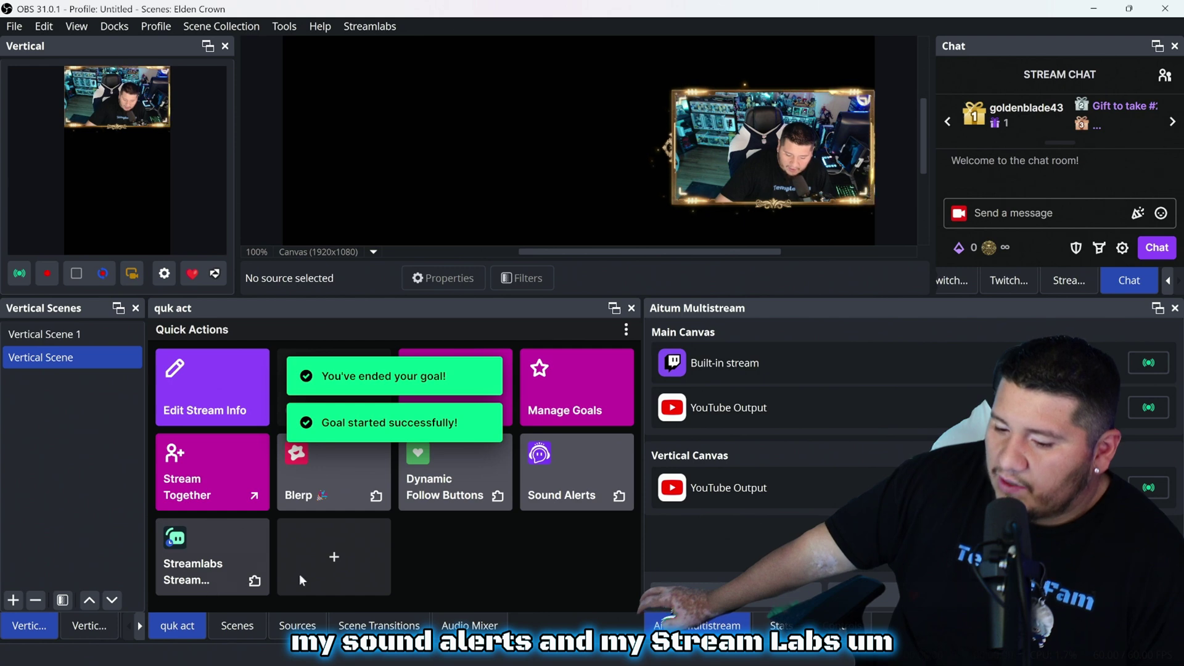
Open the Add Quick Actions catalogue in the dock and browse its Stream and Community actions
click(335, 549)
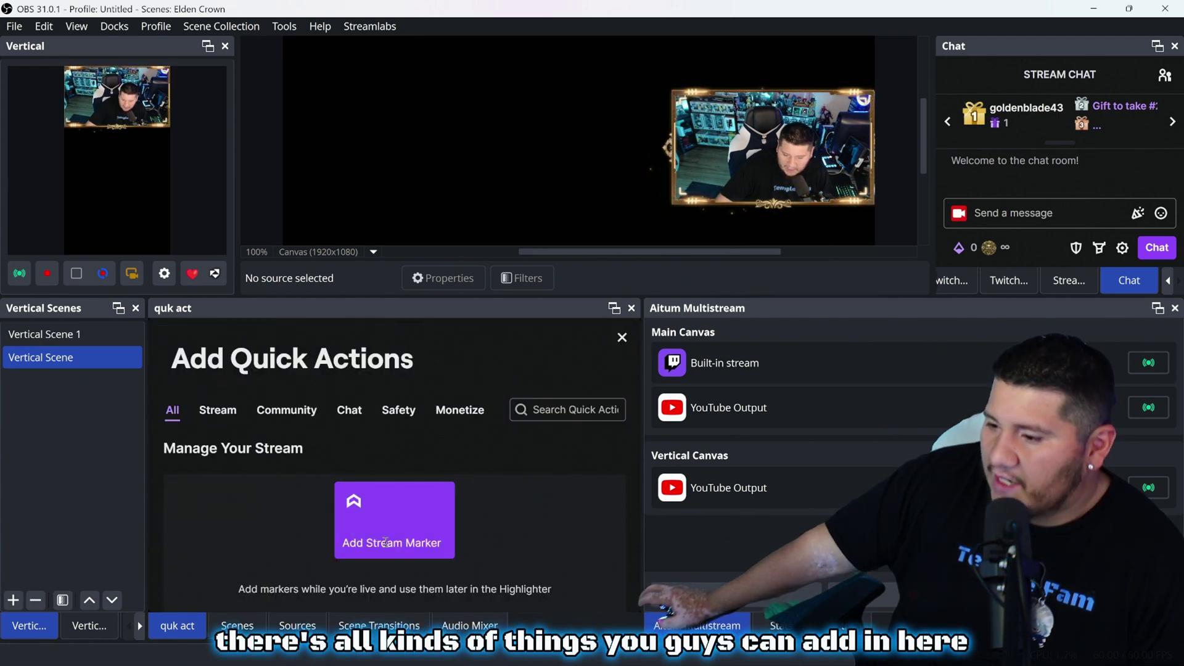
click(213, 411)
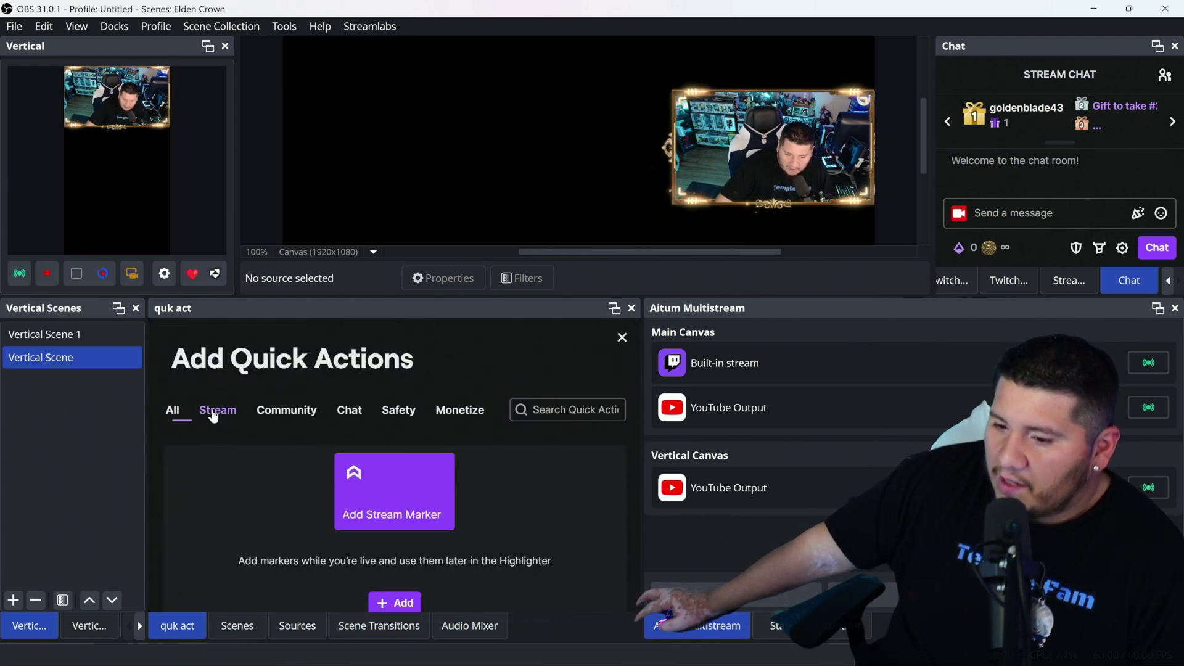
click(289, 411)
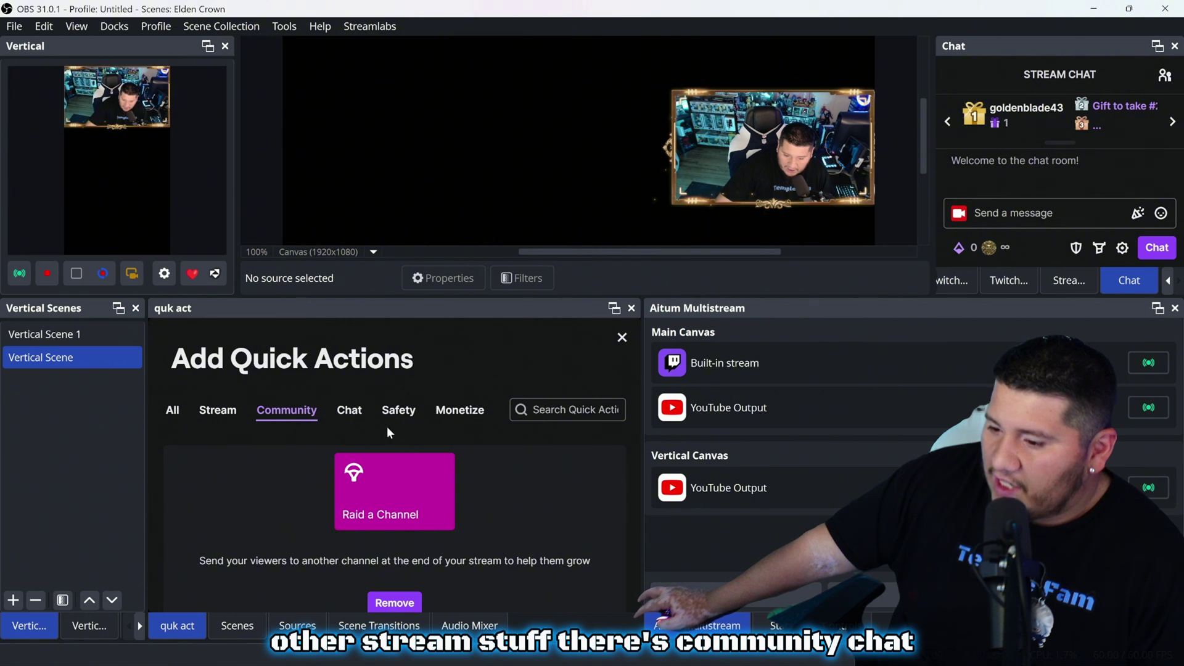
scroll(389, 432, down, 10)
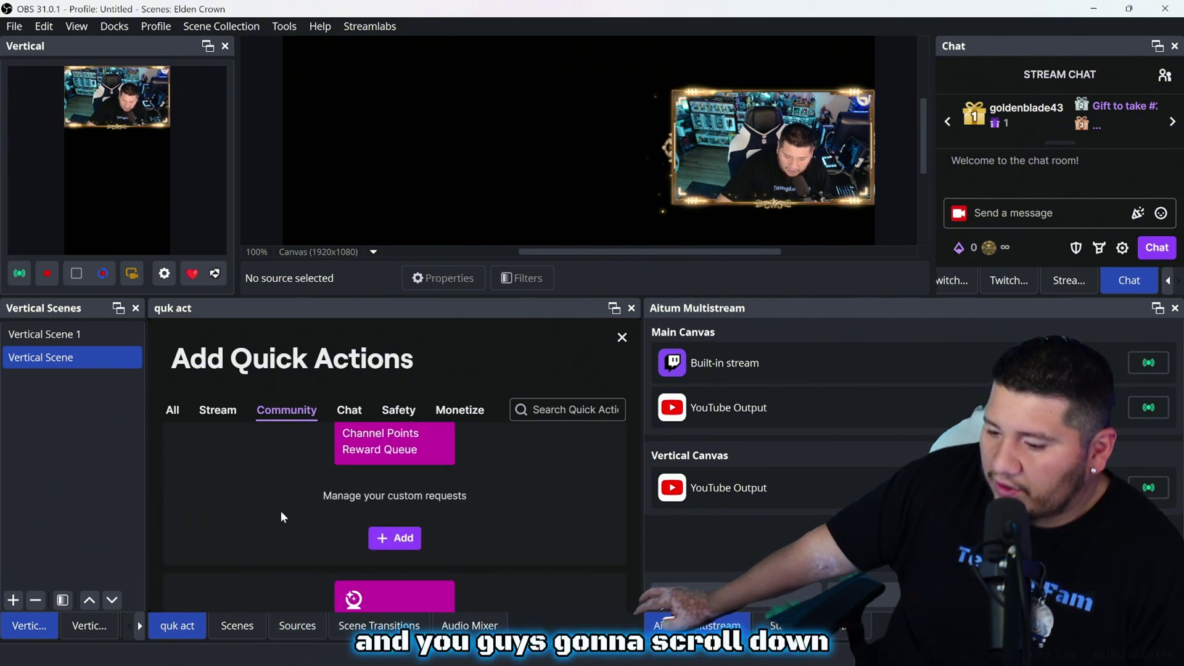
scroll(280, 511, down, 2)
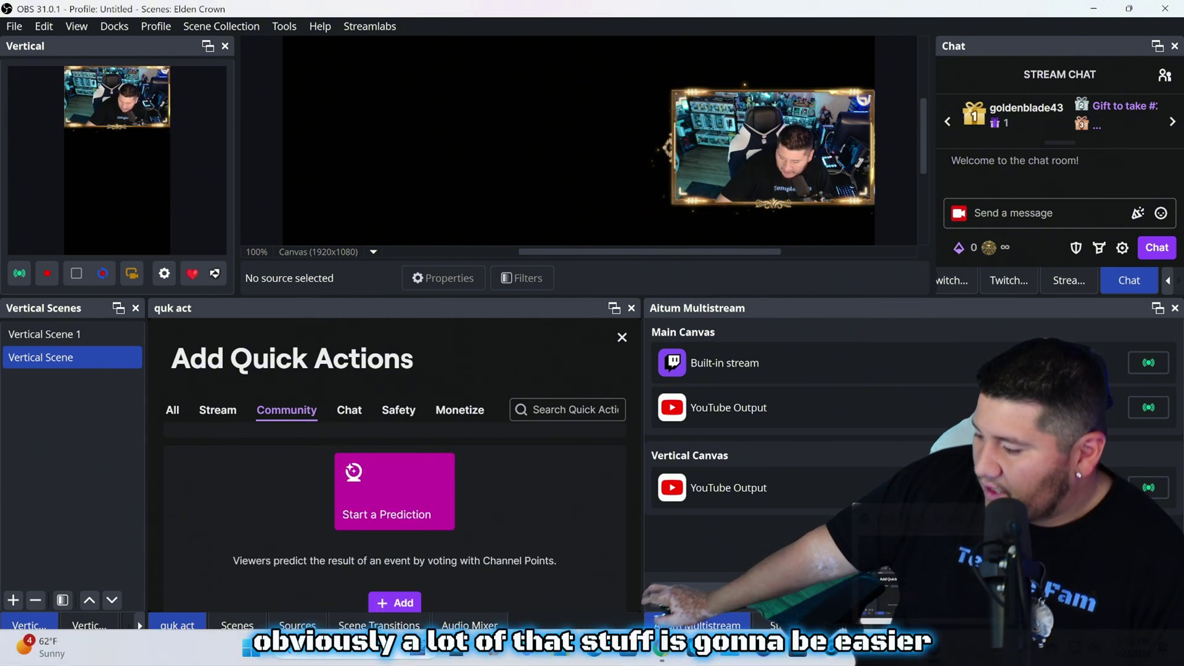
Switch to Twitch's Stream Manager in Chrome and open its Add Quick Actions catalogue
mouse_move(663, 653)
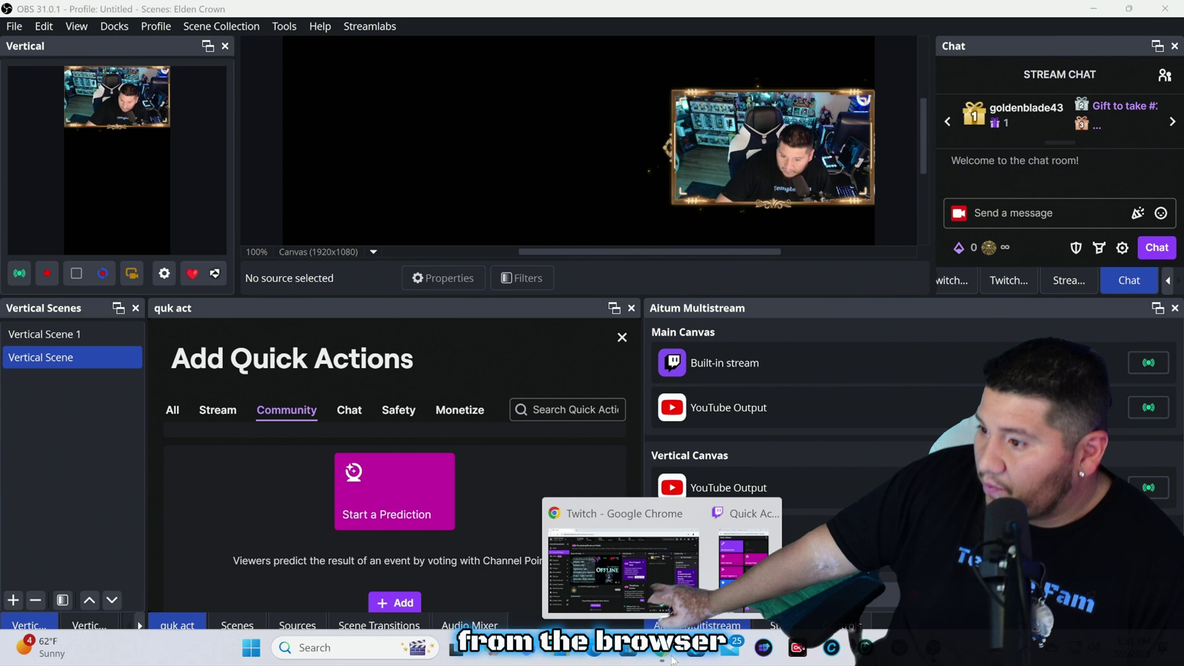
click(654, 565)
click(522, 620)
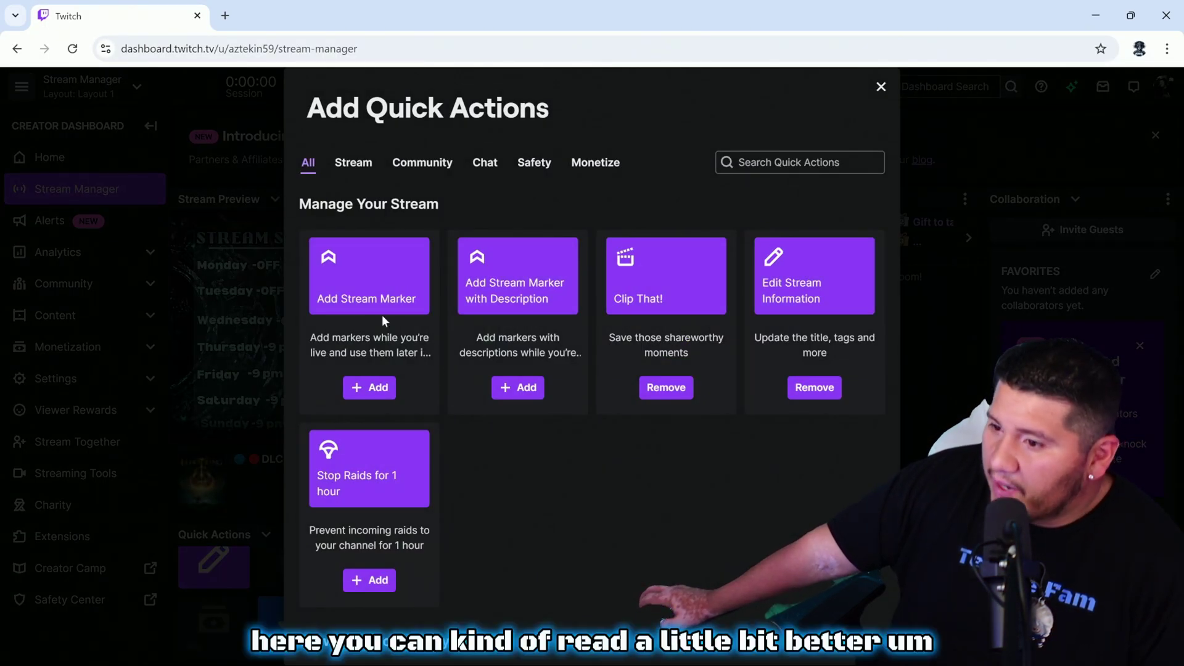
Review the Stream, Community, Chat, Safety and Monetize quick actions, and close the catalogue without adding any
click(353, 173)
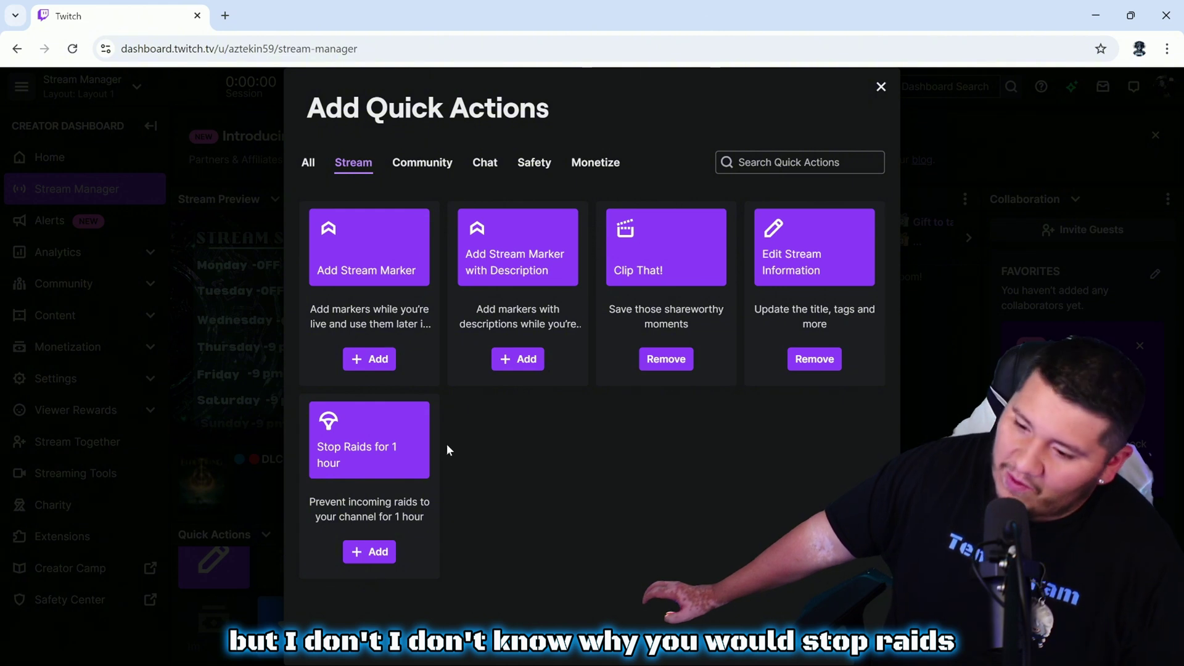
click(417, 171)
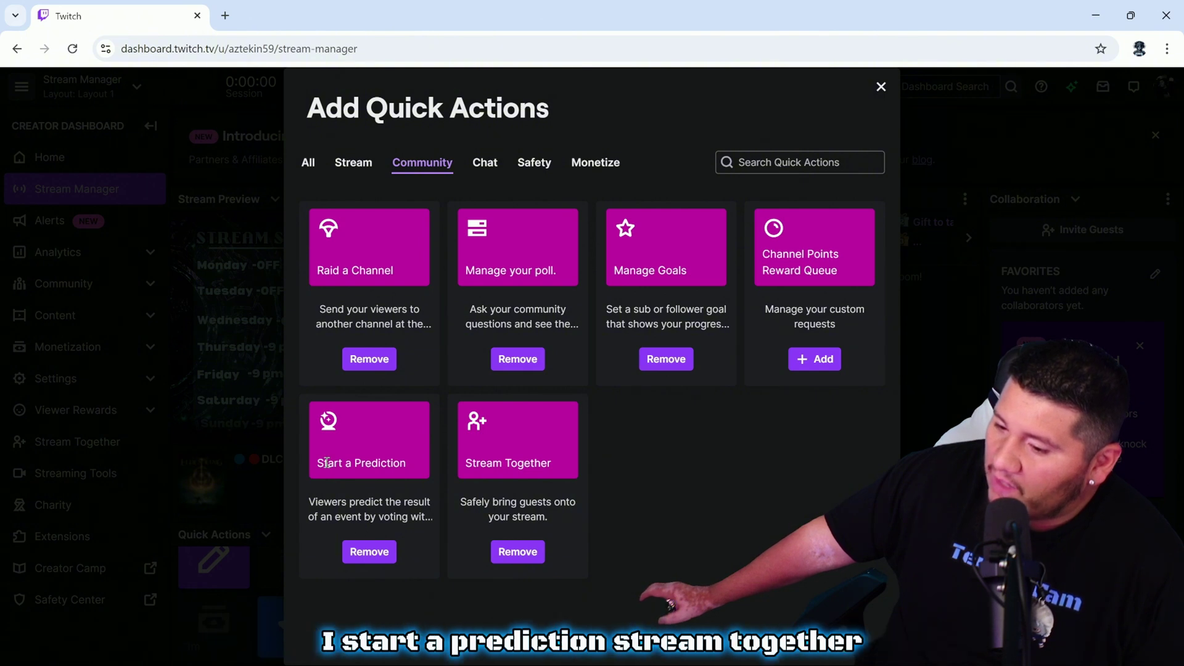
click(486, 167)
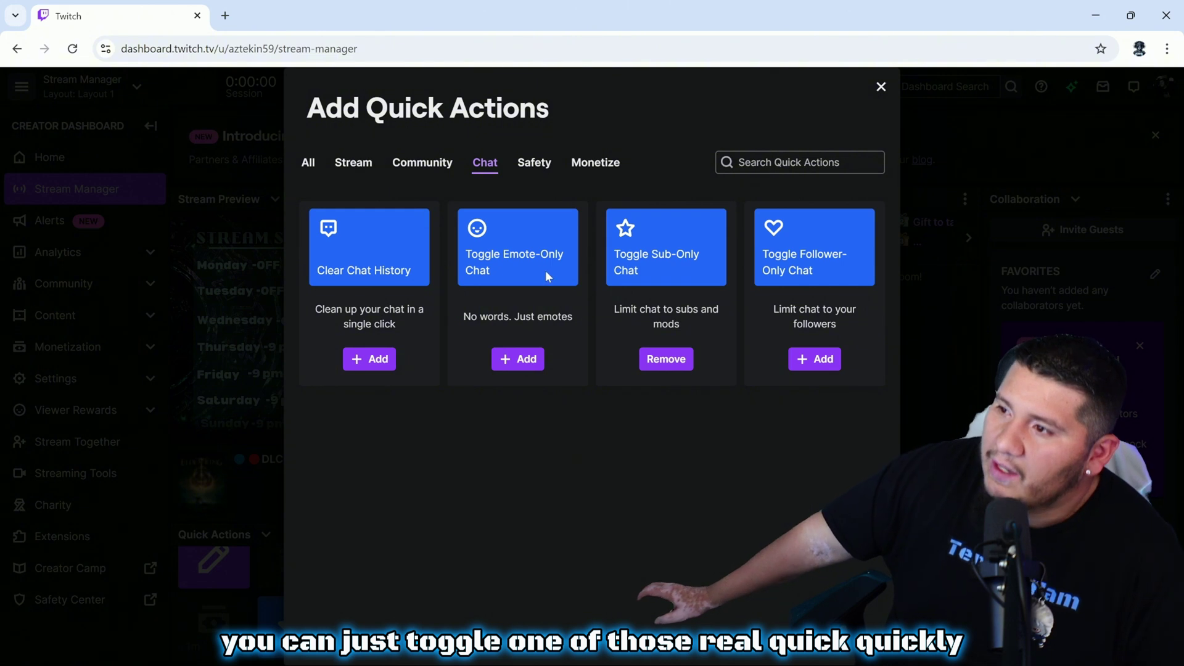
click(542, 166)
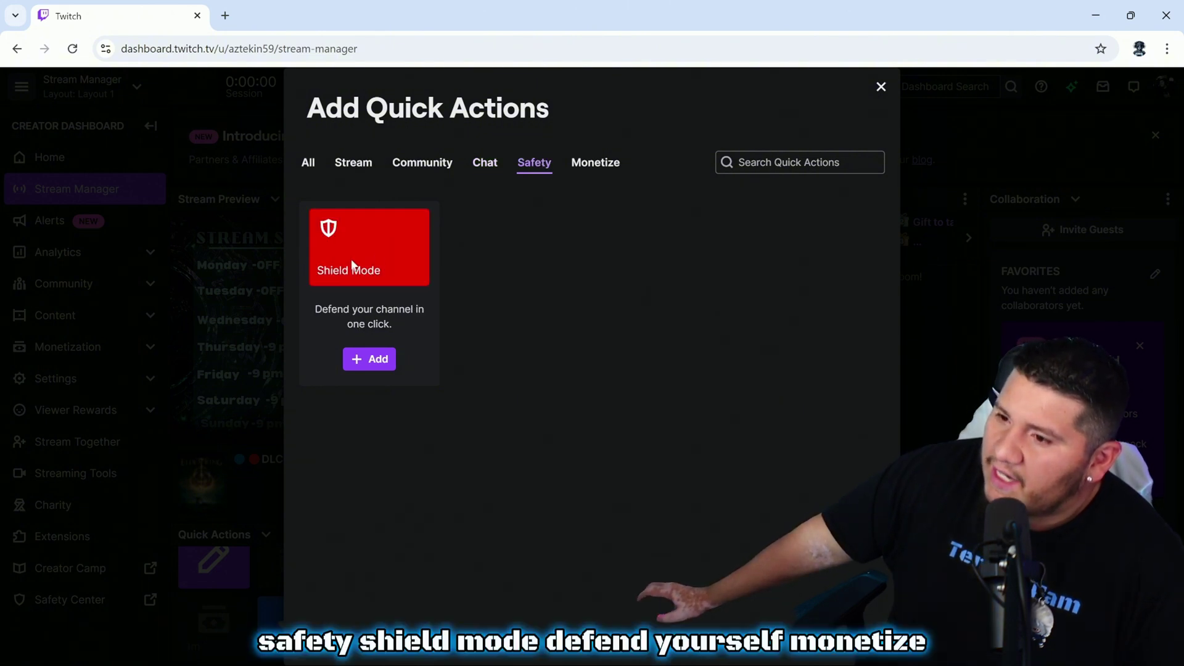
click(598, 169)
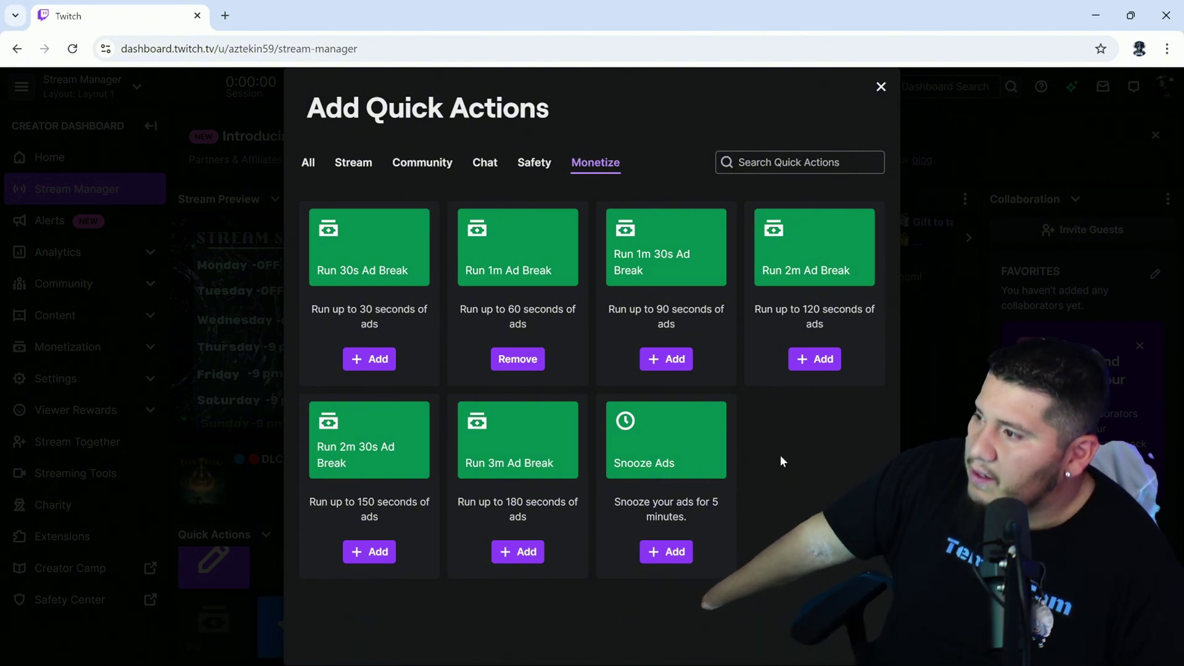
click(881, 86)
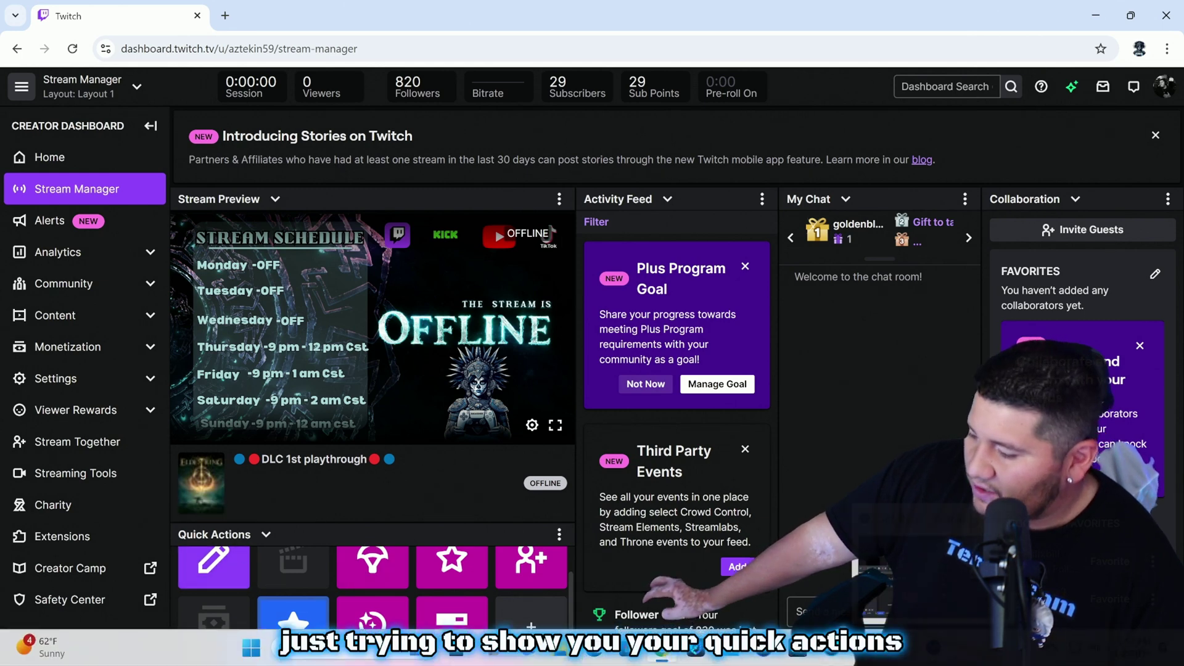
Return to OBS, close the dock's Add Quick Actions catalogue and refresh the Quick Actions dock
key(alt+Tab)
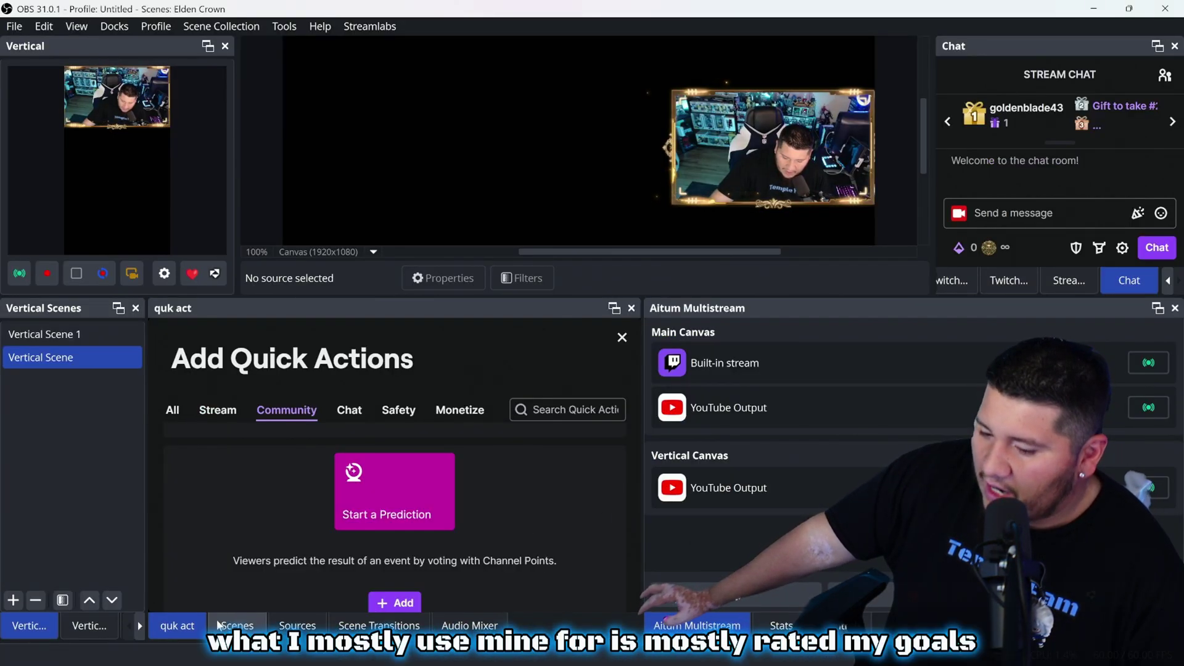
click(622, 337)
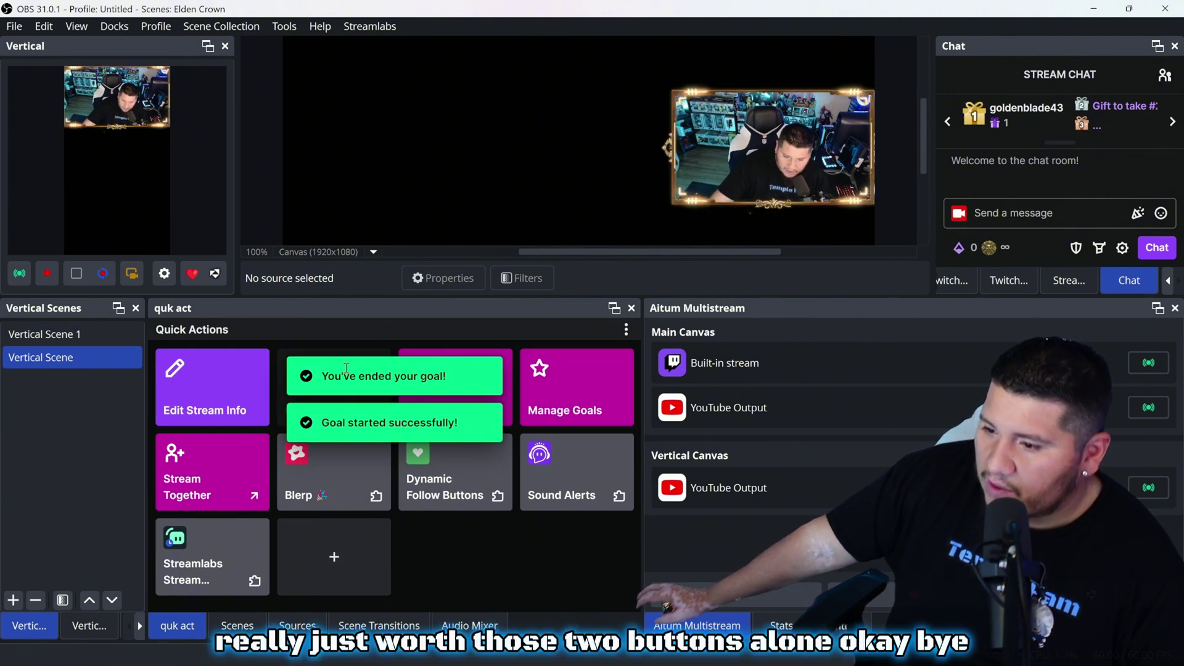
right_click(494, 547)
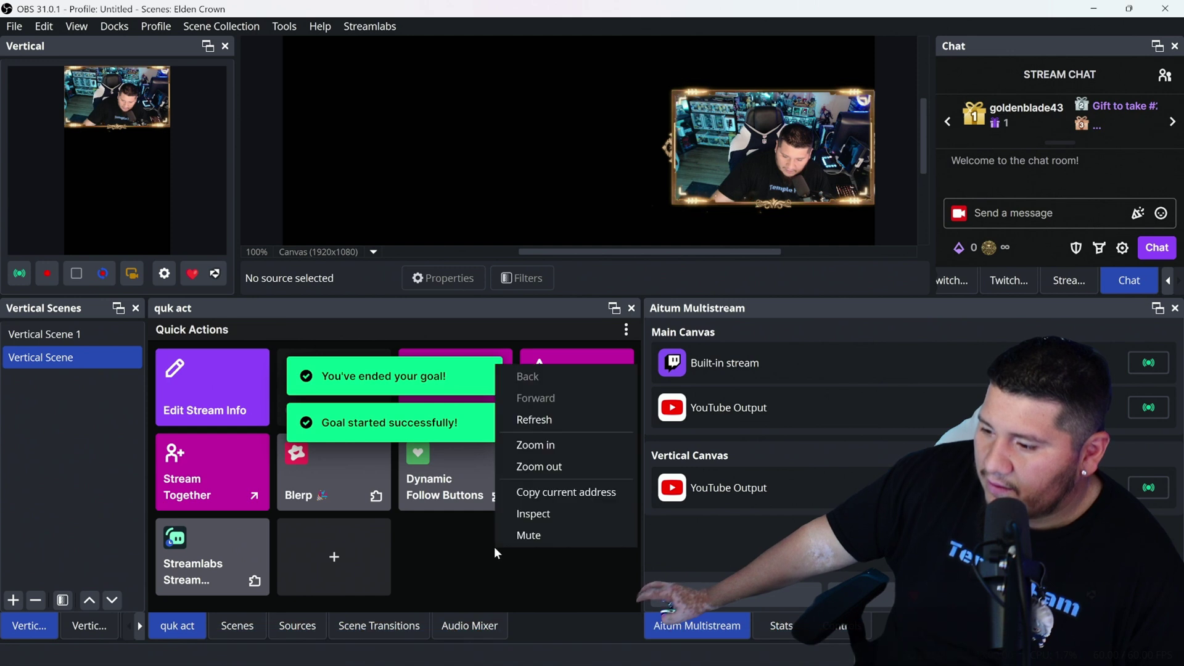
click(553, 417)
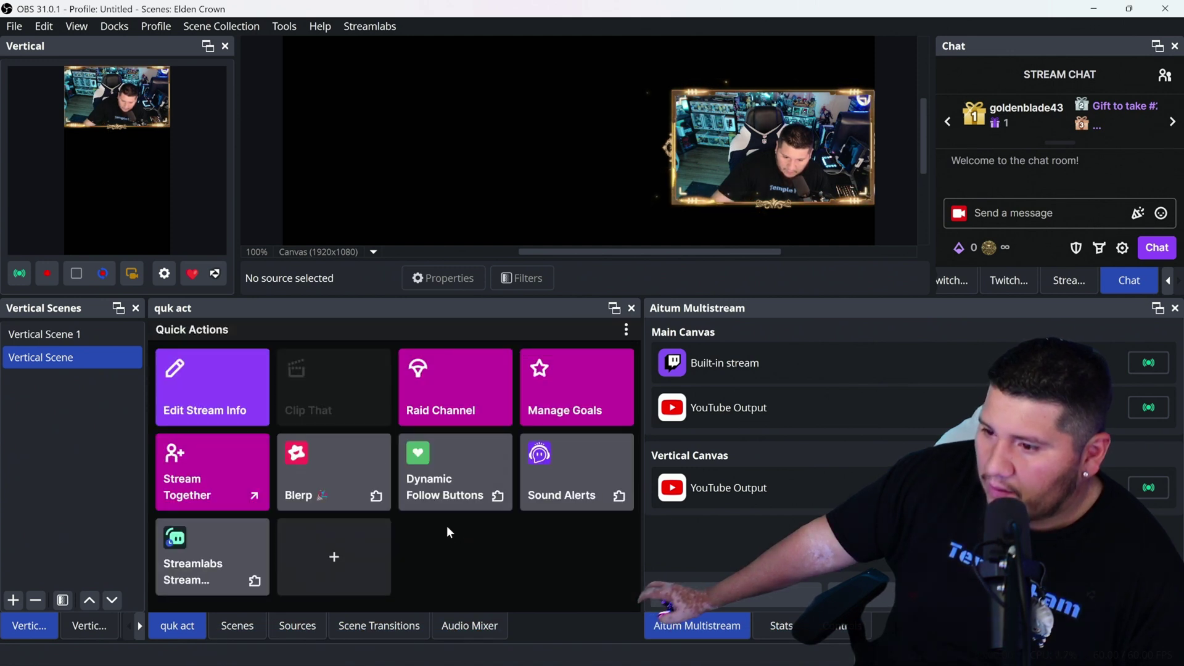